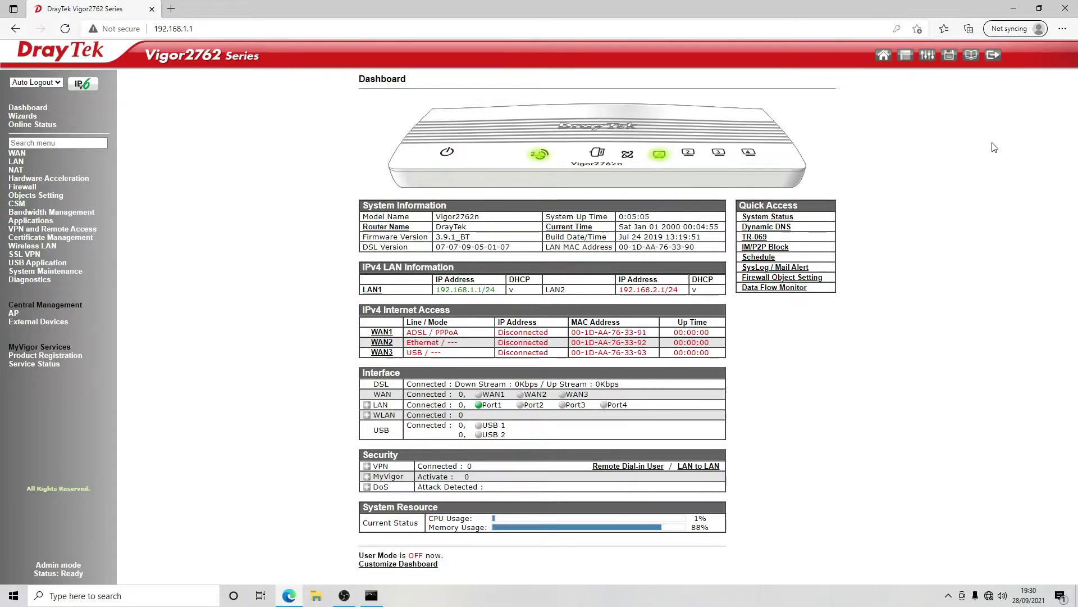
# - In WAN General Setup, try enabling only WAN2 and dismiss the Always On warning
pyautogui.click(17, 154)
pyautogui.click(30, 163)
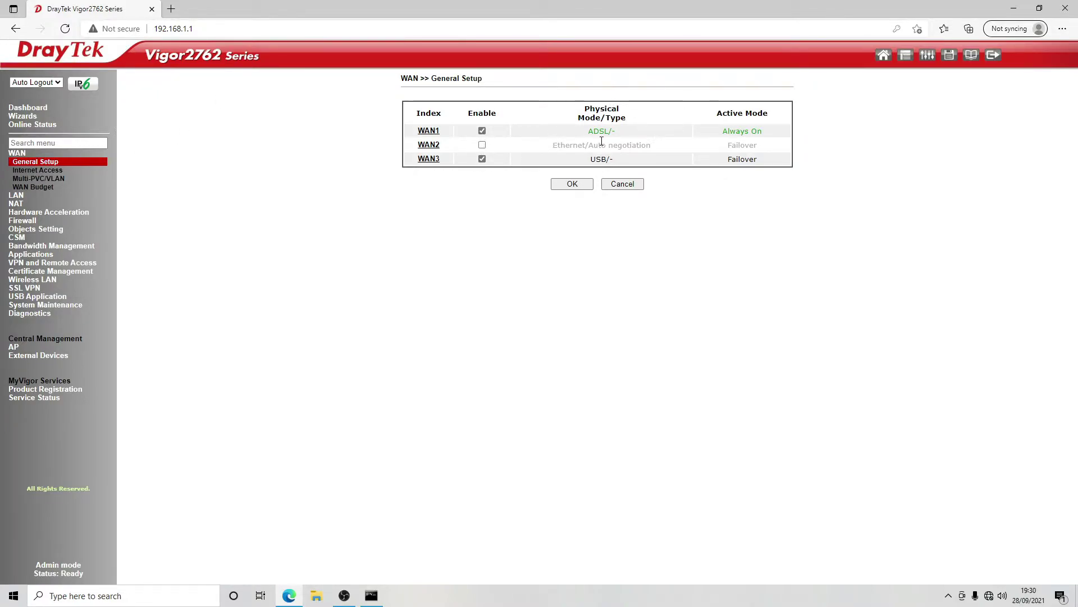
pyautogui.click(482, 131)
pyautogui.click(482, 145)
pyautogui.click(569, 184)
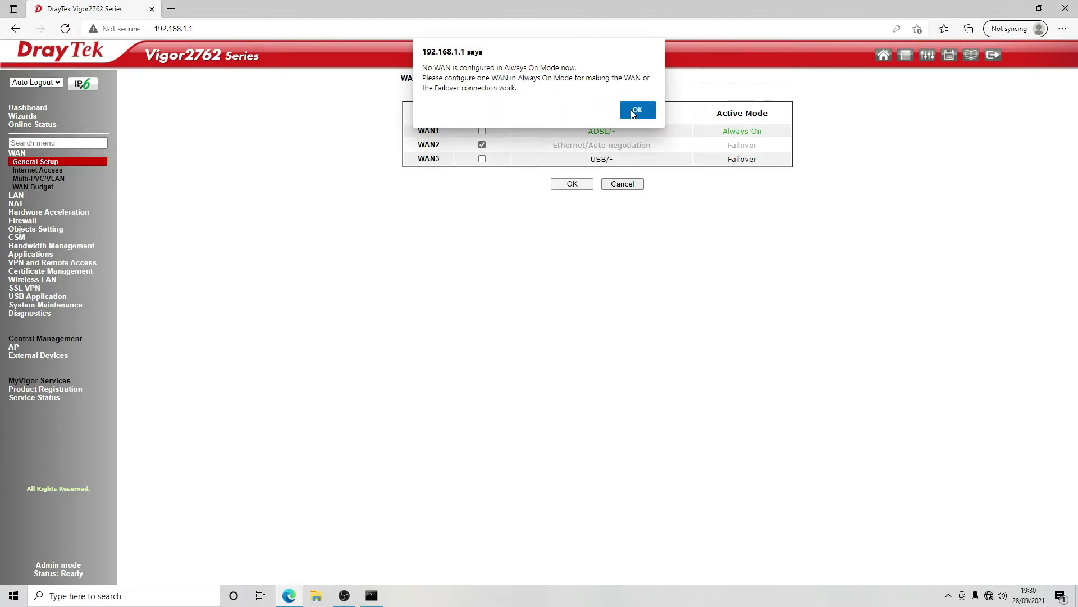
pyautogui.click(637, 111)
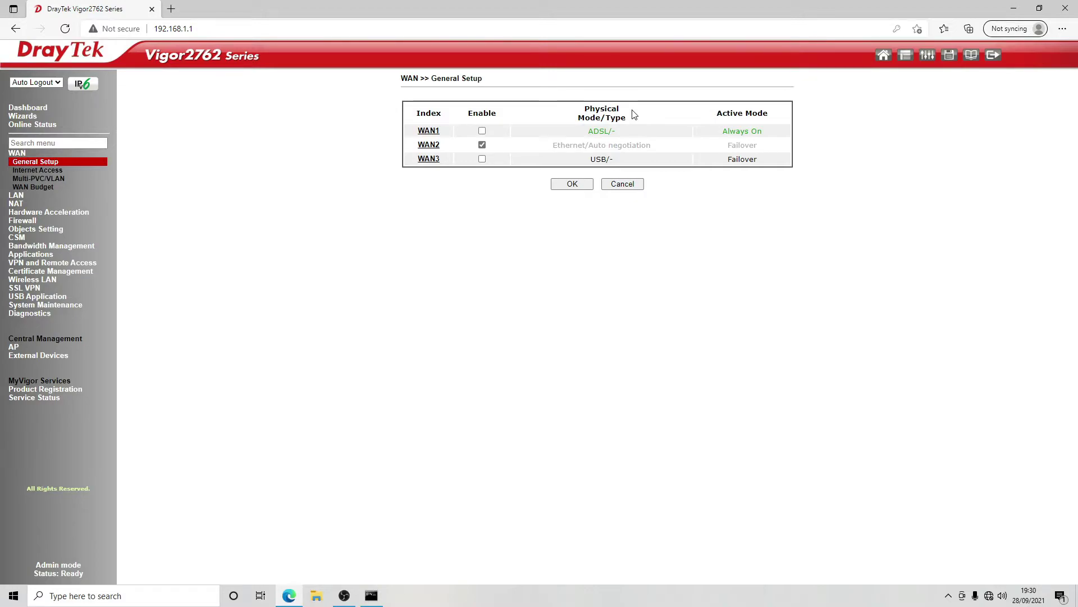
# - Open the WAN 2 settings form from the WAN General Setup overview
pyautogui.click(59, 171)
pyautogui.hotkey('alt', 'Left')
pyautogui.click(433, 152)
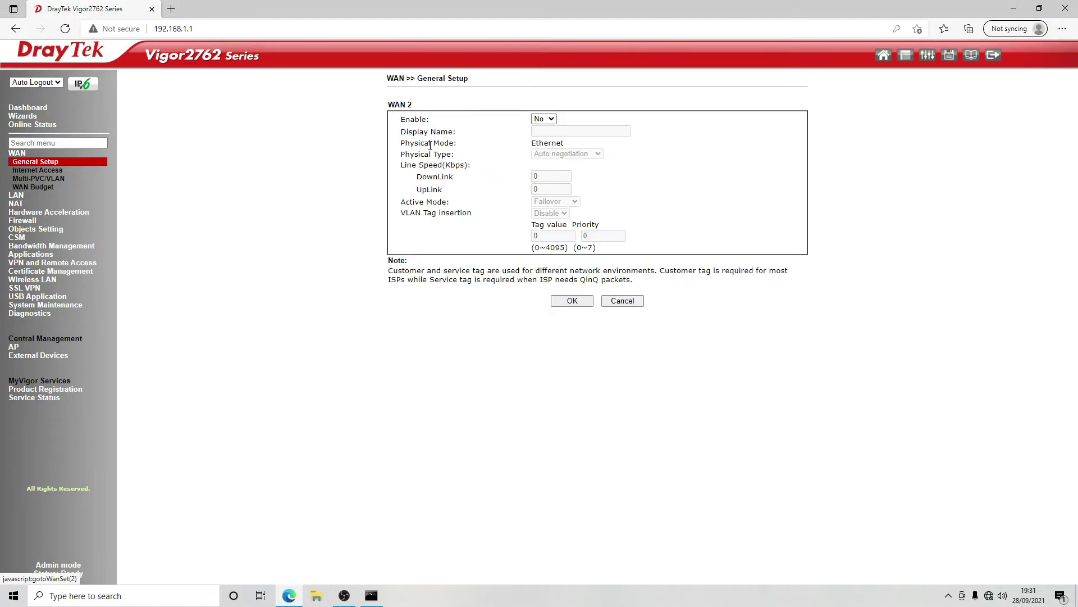
# - Enable WAN 2, enter its display name, set Active Mode to Always On, and save
pyautogui.click(548, 119)
pyautogui.click(549, 133)
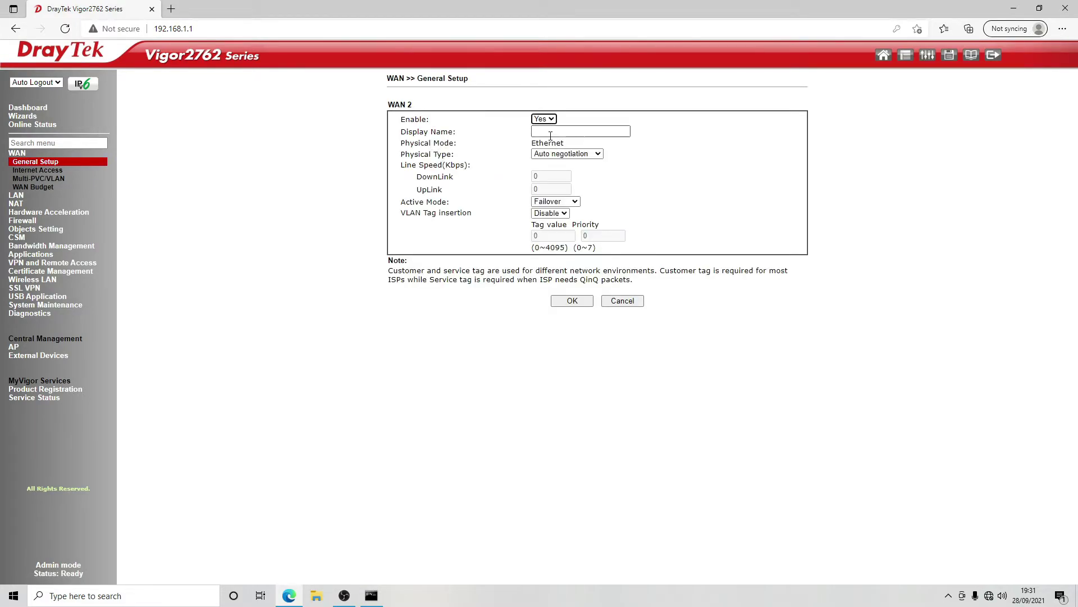
pyautogui.click(558, 131)
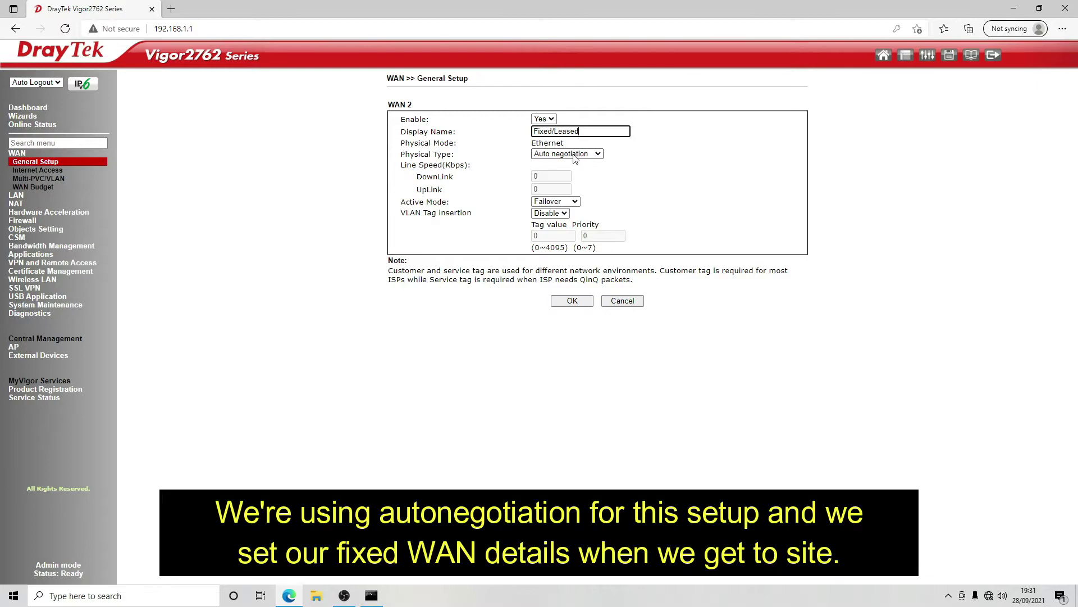
pyautogui.click(566, 203)
pyautogui.click(564, 216)
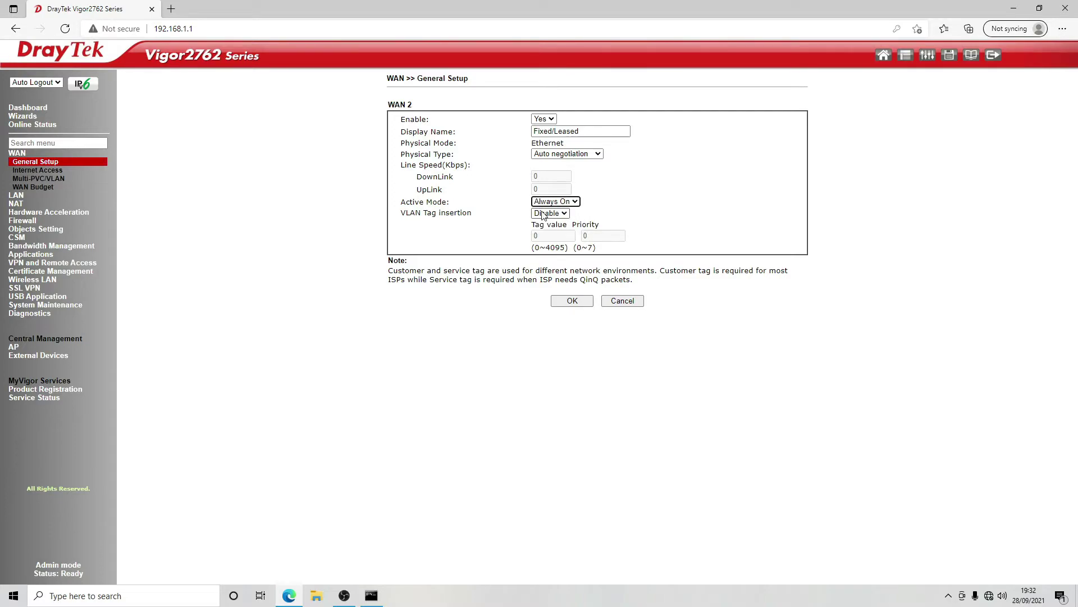
pyautogui.click(572, 300)
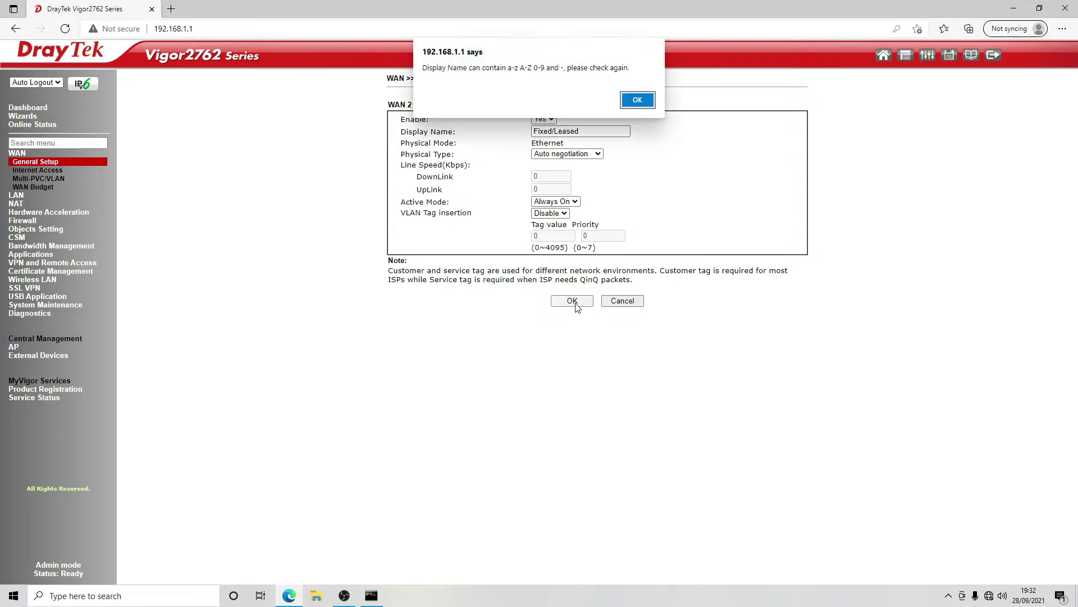
# - Replace the invalid slash in the display name with a hyphen ('Fixed-Leased') and save again
pyautogui.click(638, 100)
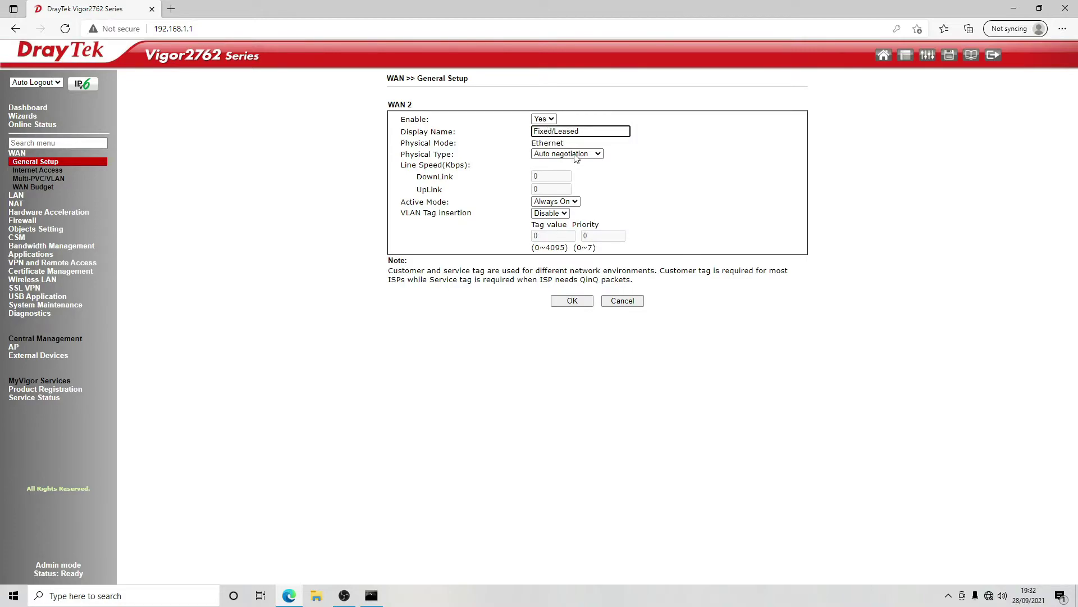
pyautogui.press('BackSpace')
pyautogui.write('-')
pyautogui.click(574, 301)
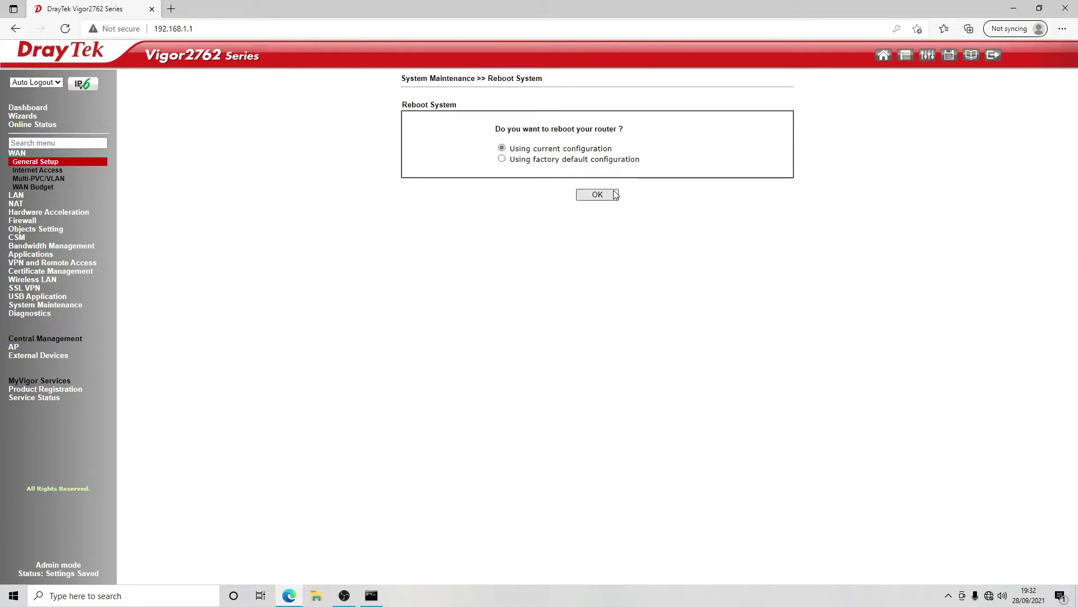
# - Reboot with the current configuration, log back in as admin, and dismiss the password alerts
pyautogui.click(614, 195)
pyautogui.click(328, 29)
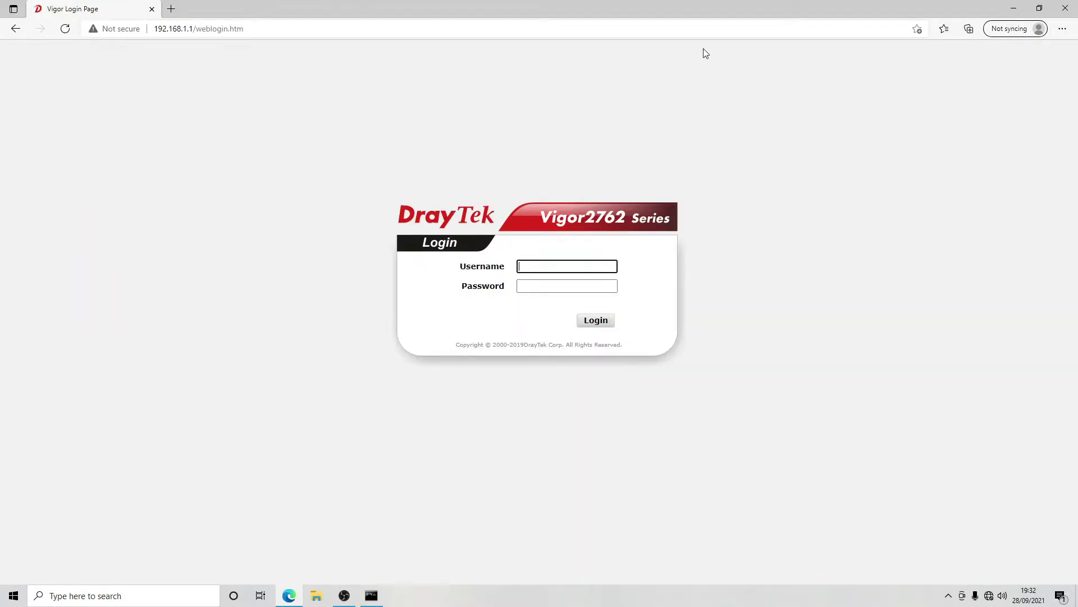
pyautogui.press('Tab')
pyautogui.write('adm')
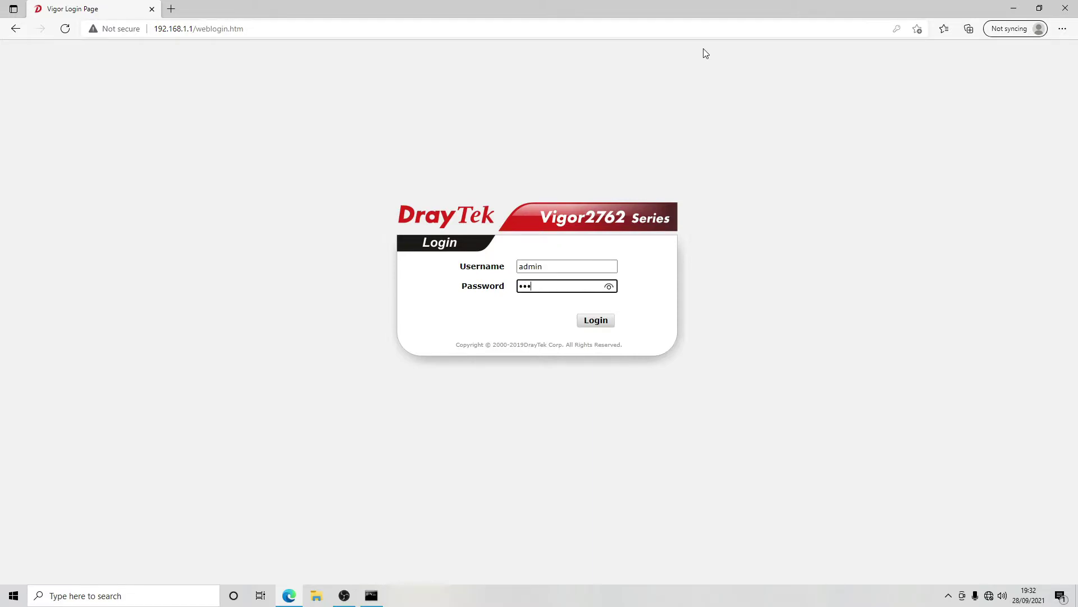
pyautogui.write('in')
pyautogui.press('Return')
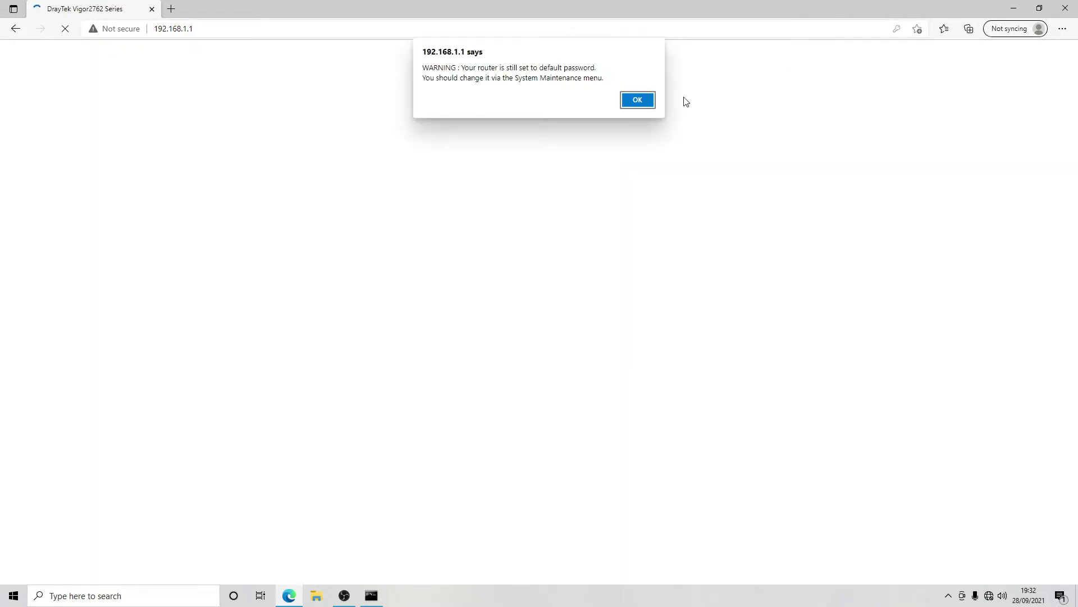
pyautogui.click(629, 100)
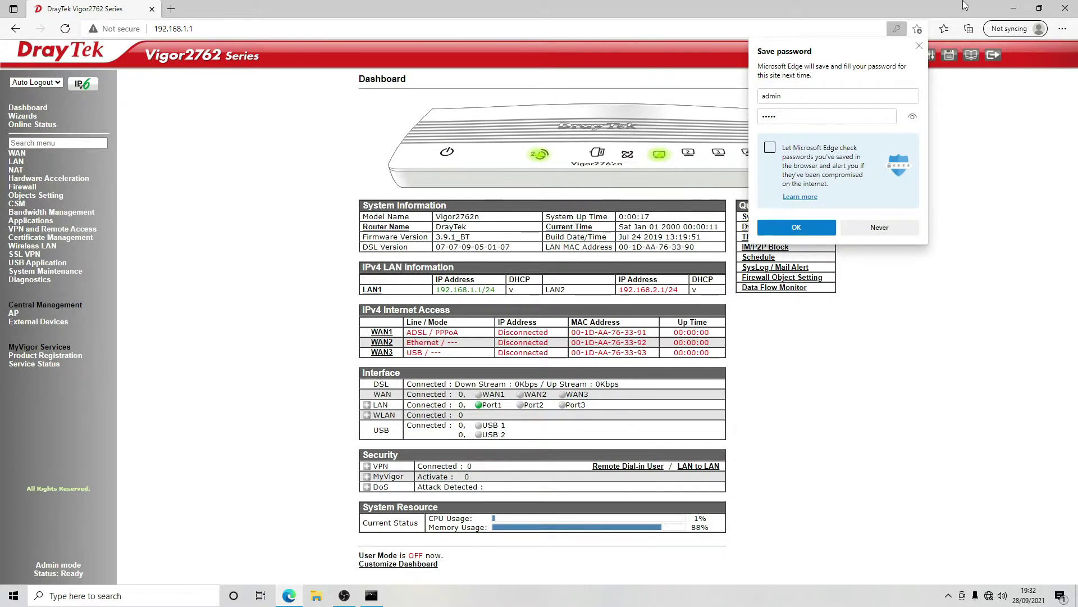
pyautogui.click(919, 47)
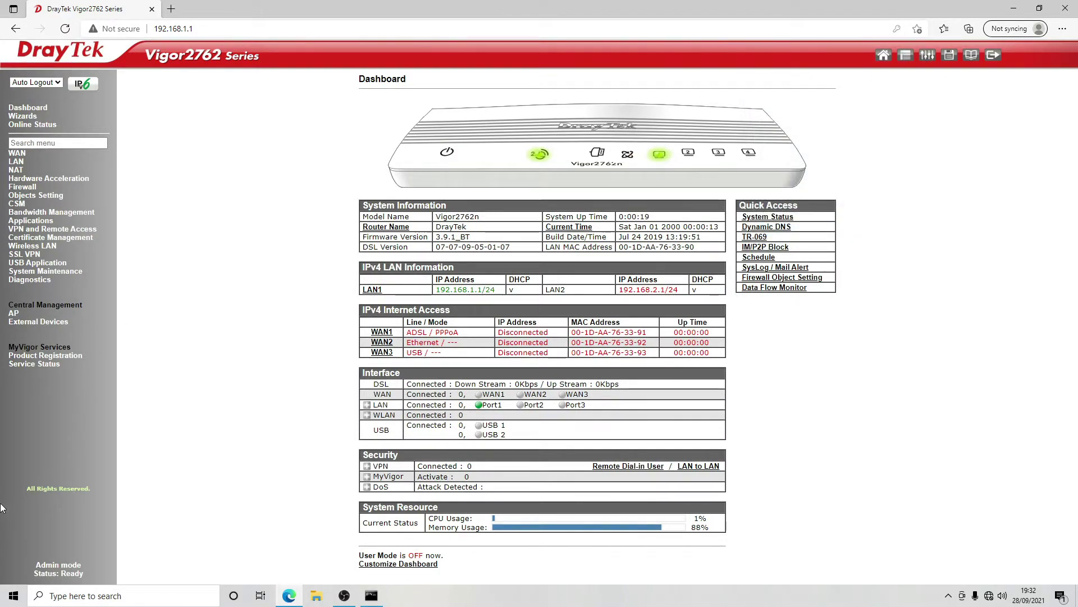
# - Open System Maintenance >> Administrator Password
pyautogui.click(41, 265)
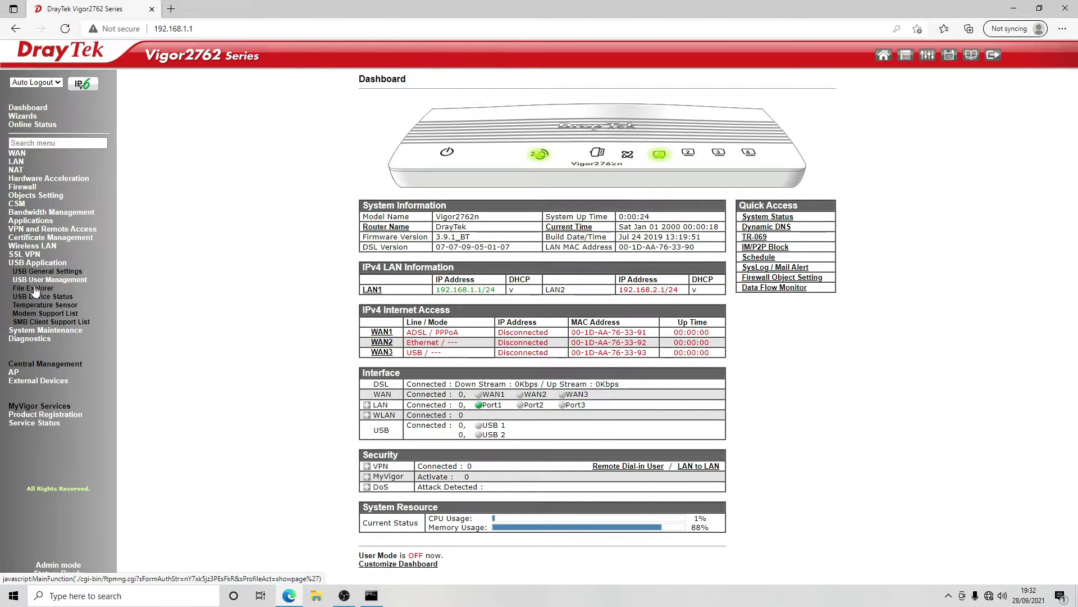
pyautogui.click(26, 331)
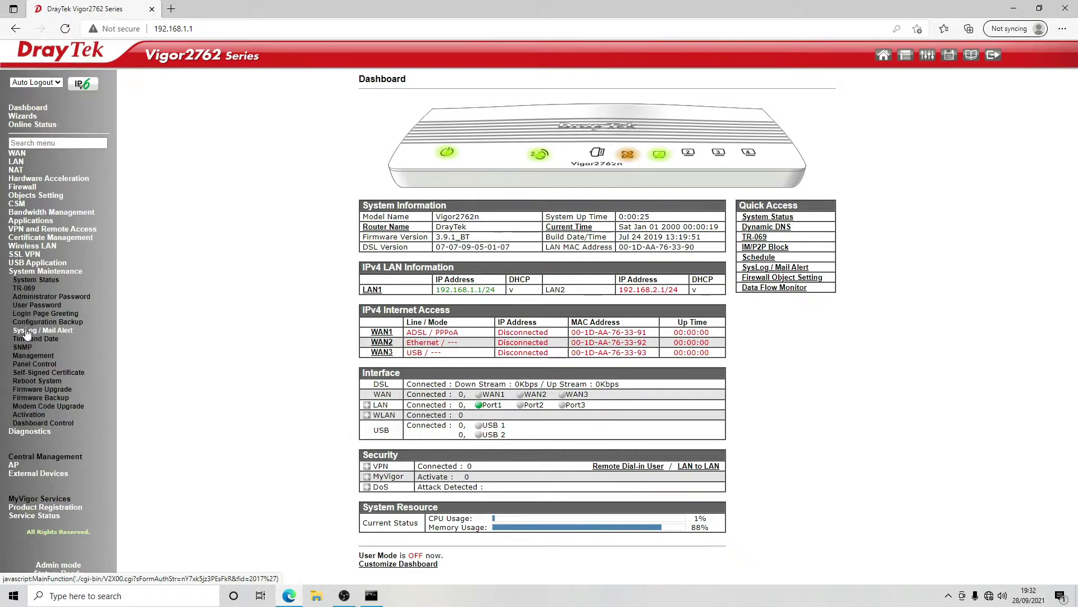
pyautogui.click(37, 297)
# - Enter the old password and the new password twice, save, and decline the browser's save prompt
pyautogui.click(574, 124)
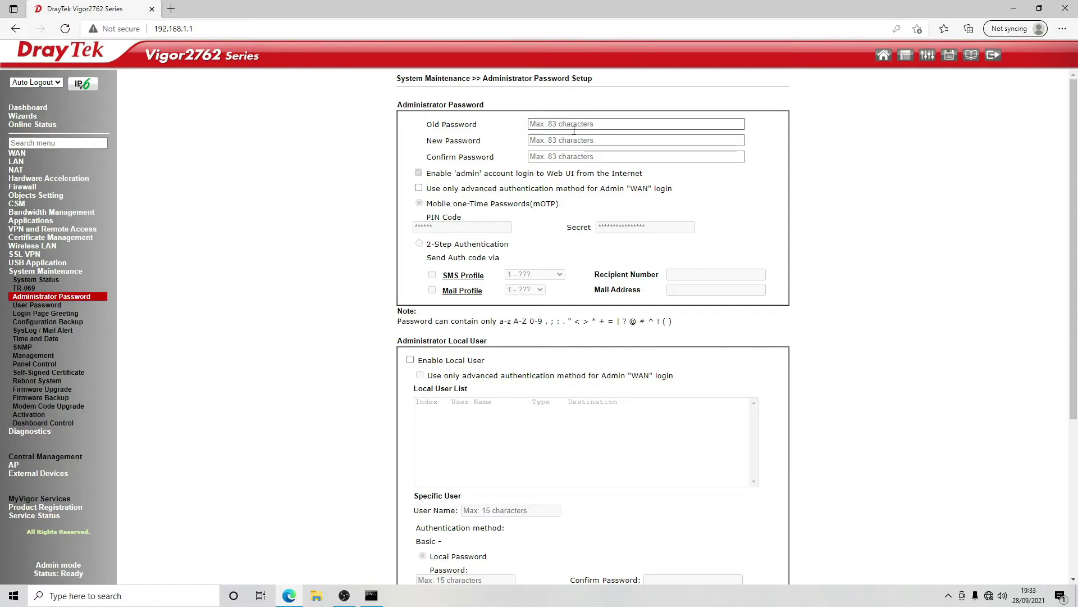
pyautogui.write('admin')
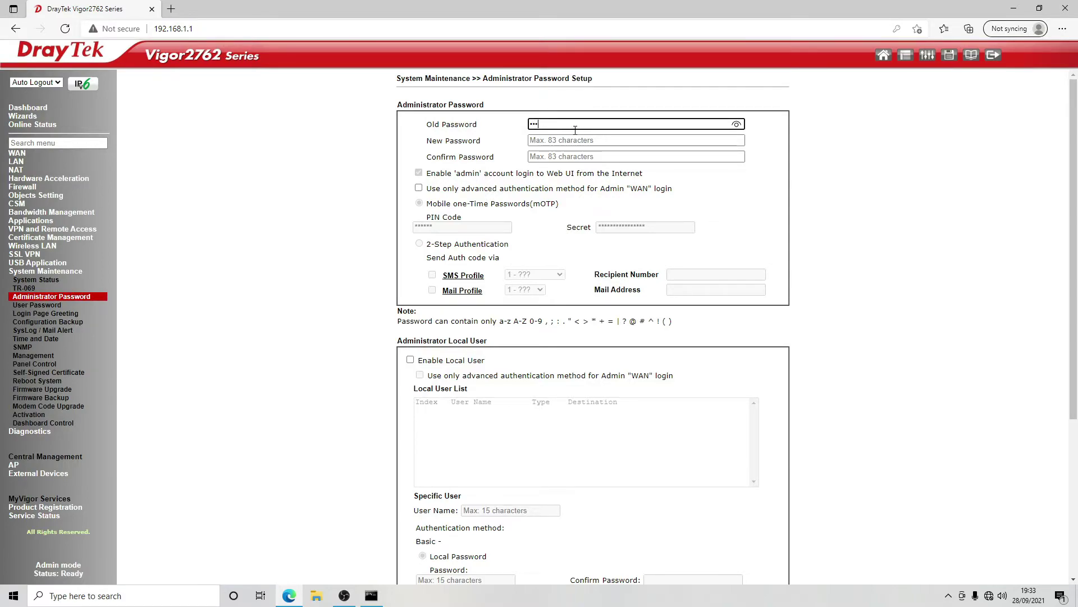
pyautogui.press('Tab')
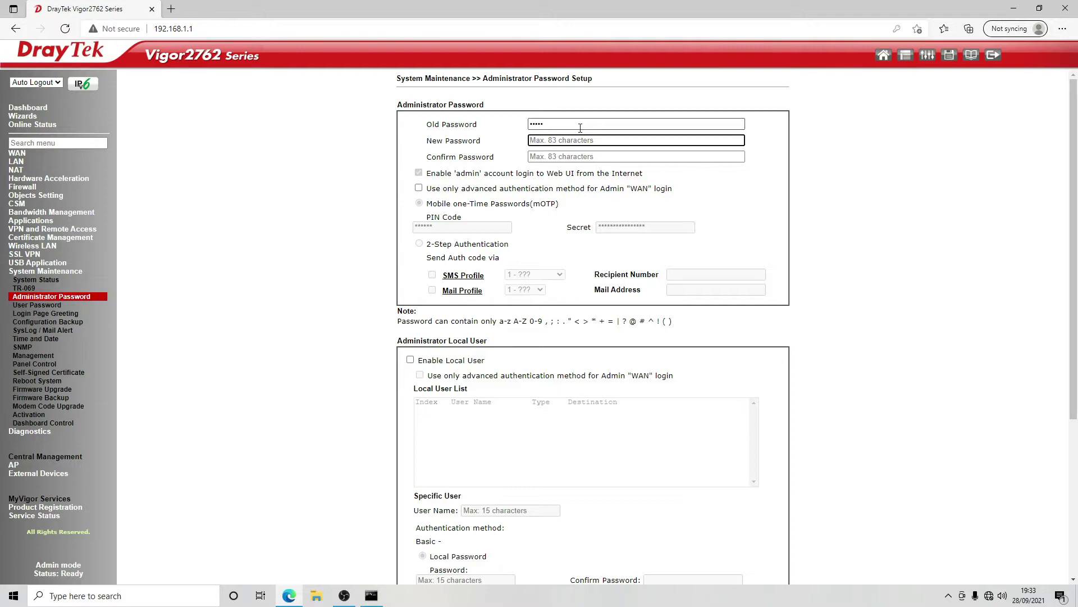
pyautogui.write('ada')
pyautogui.press('Tab')
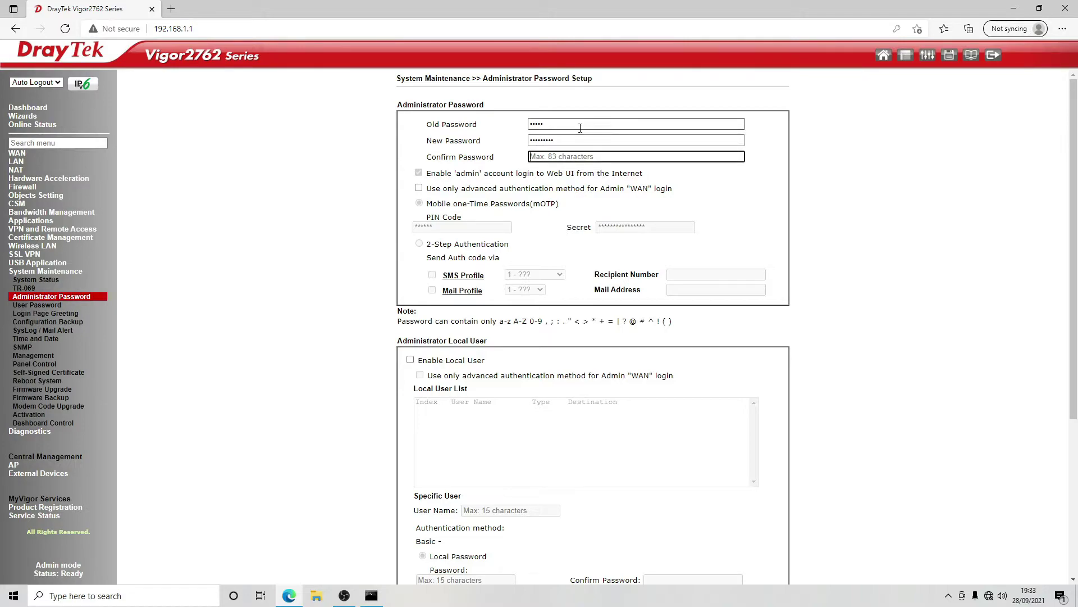
pyautogui.write('adm')
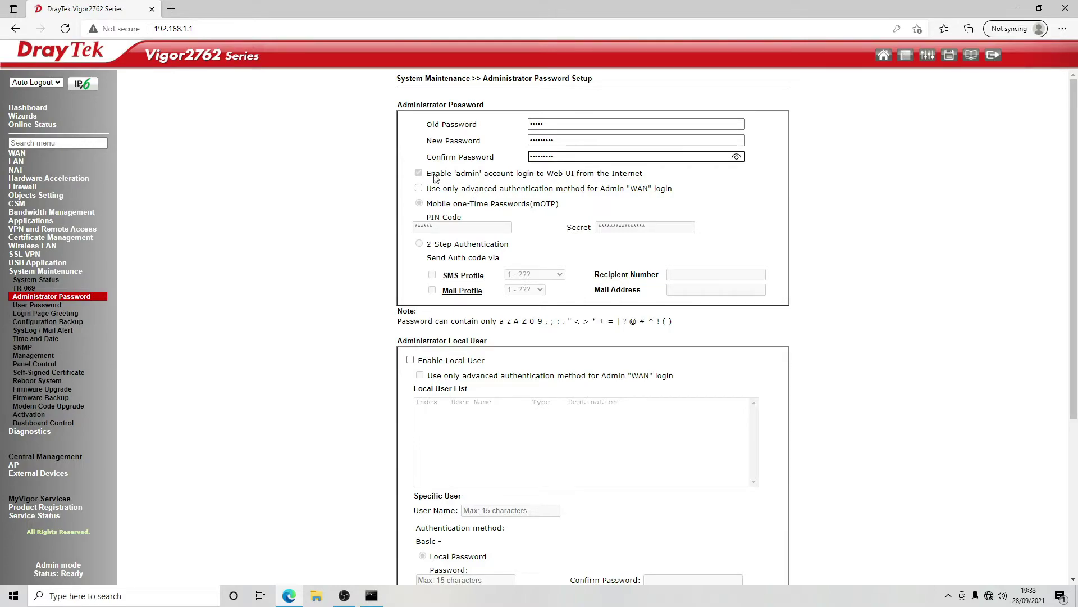
pyautogui.scroll(-5, 518, 212)
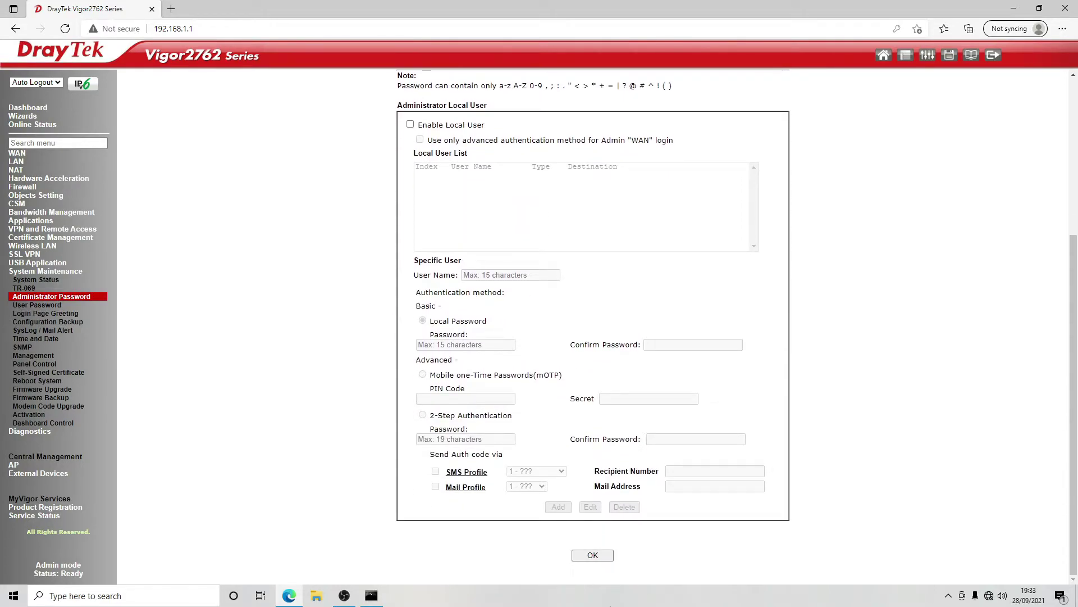
pyautogui.click(593, 555)
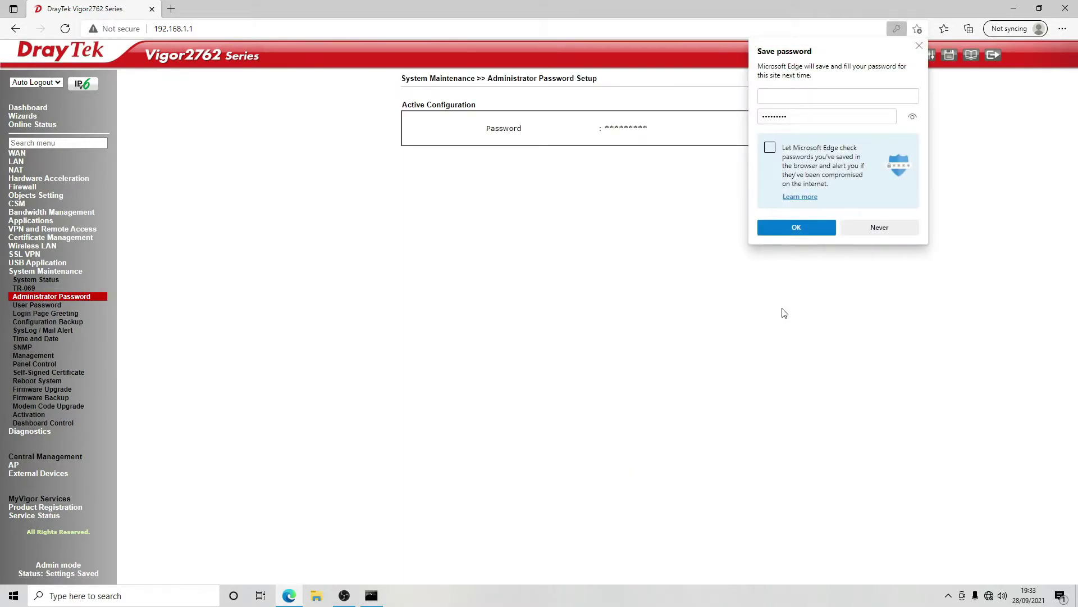
pyautogui.click(919, 46)
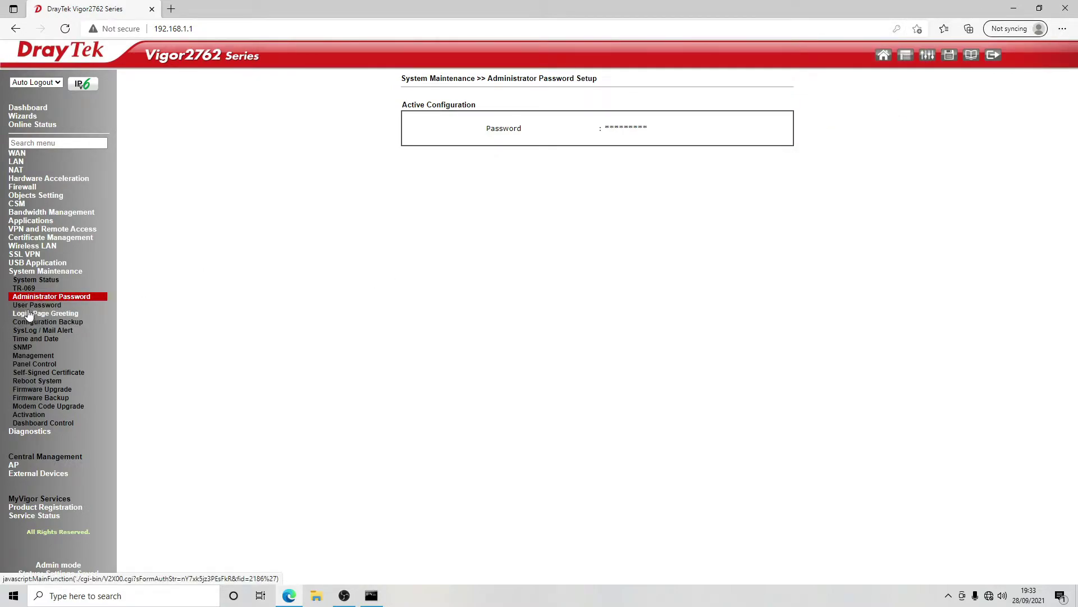
pyautogui.click(26, 154)
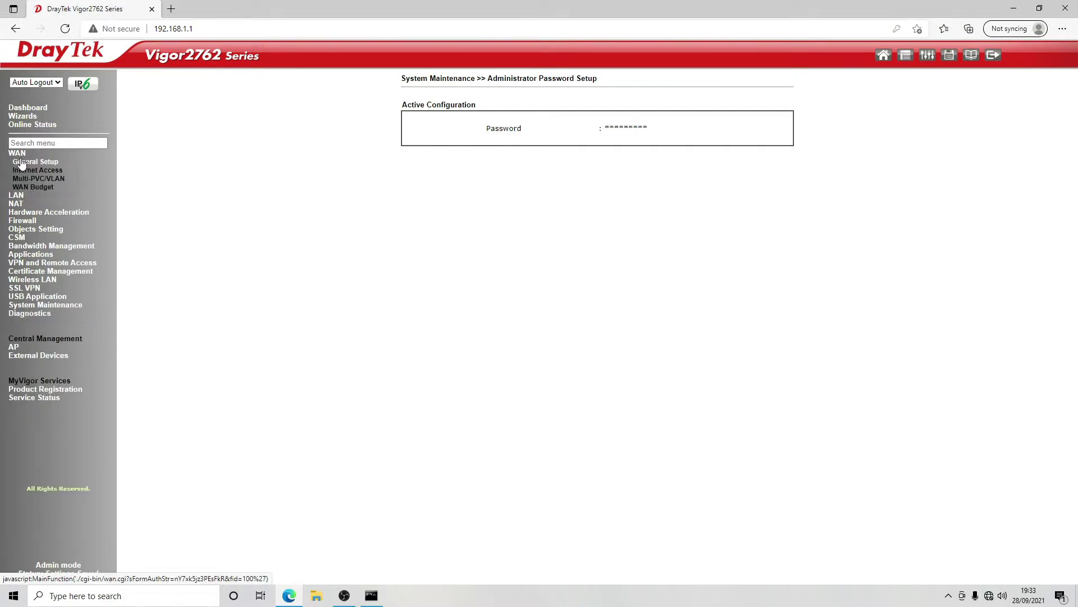
# - Set WAN1 Enable to No, save, and accept the router restart
pyautogui.click(27, 159)
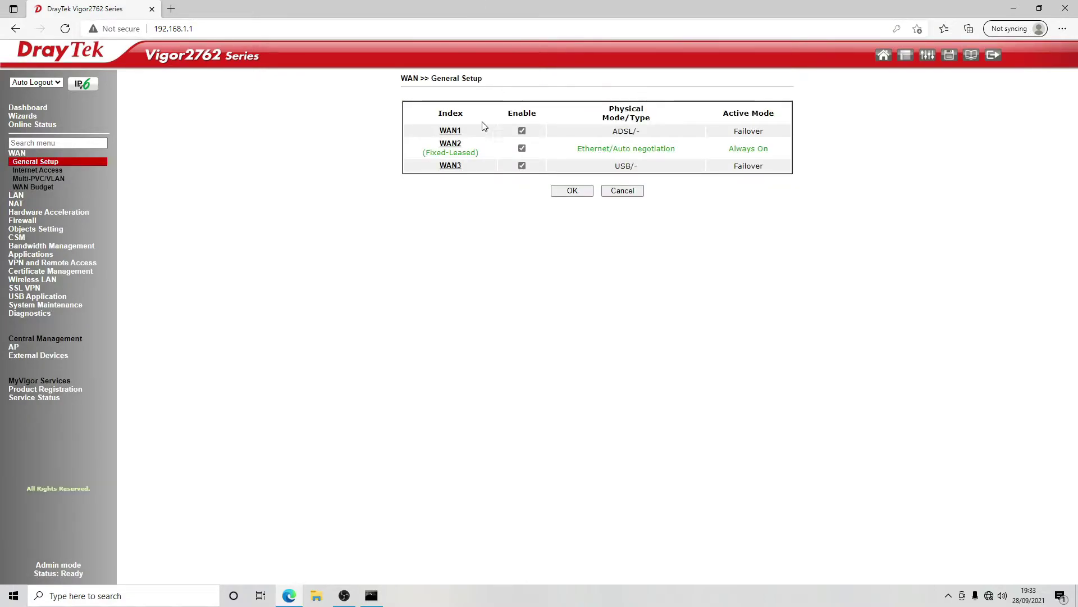
pyautogui.click(454, 132)
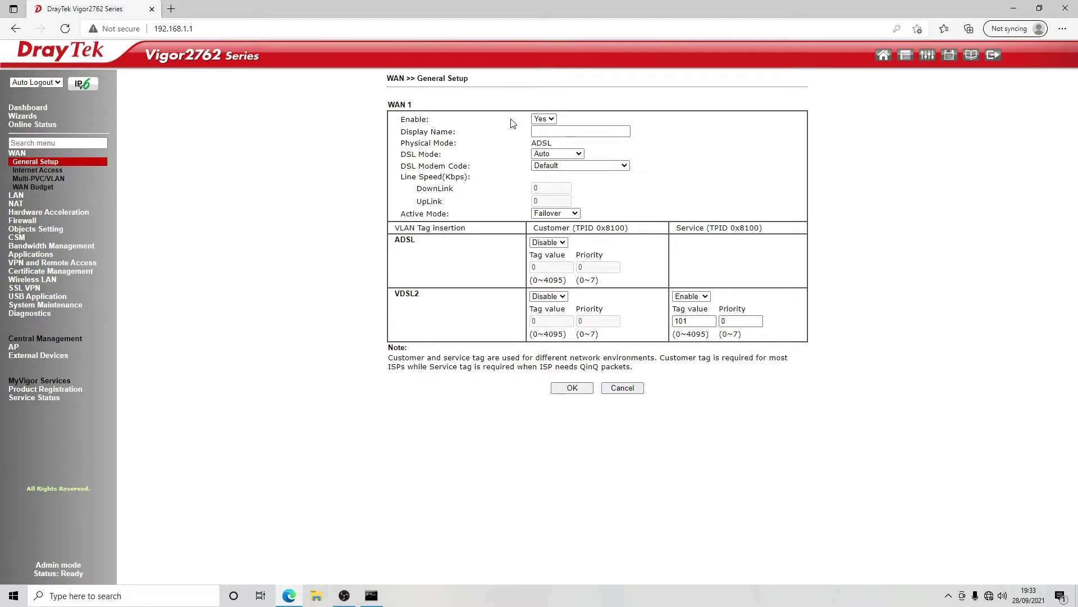
pyautogui.click(546, 120)
pyautogui.click(541, 141)
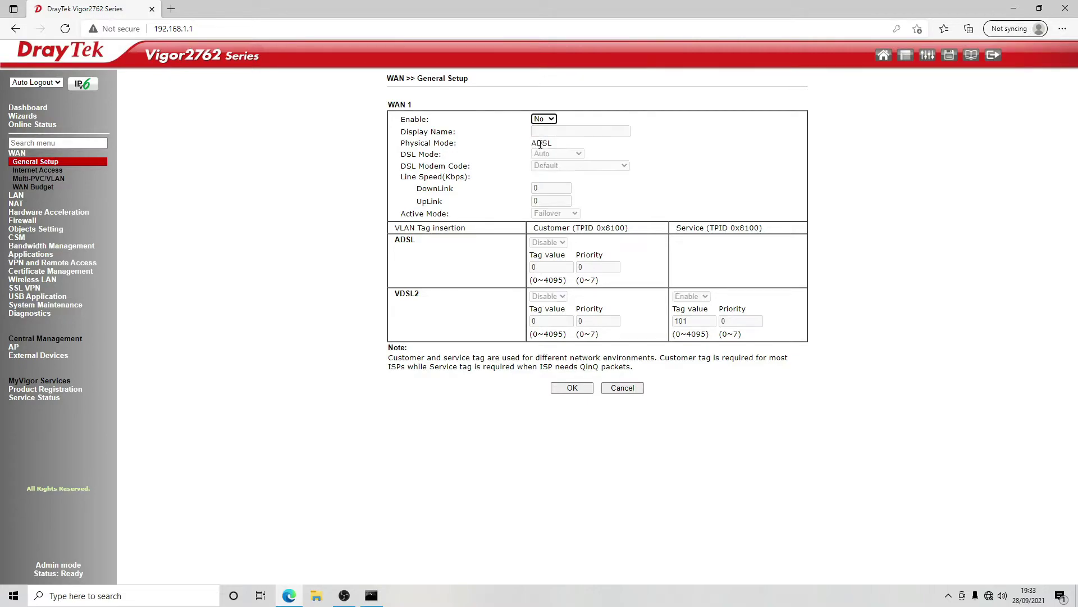
pyautogui.click(571, 387)
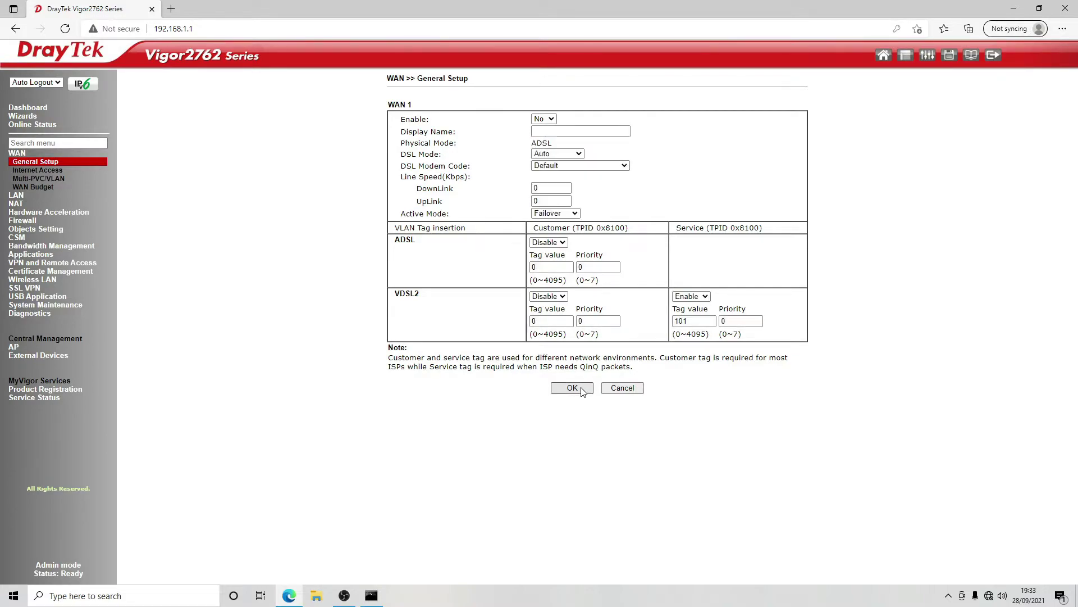
pyautogui.click(598, 195)
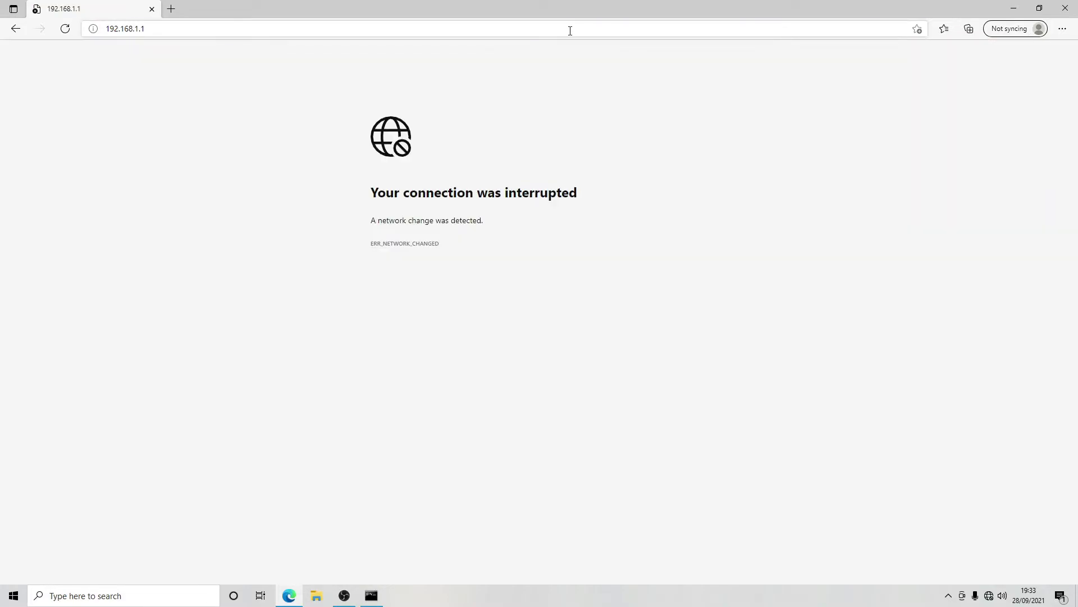
# - Reload 192.168.1.1 after the reboot and log back in as admin without saving the password
pyautogui.click(576, 25)
pyautogui.press('Return')
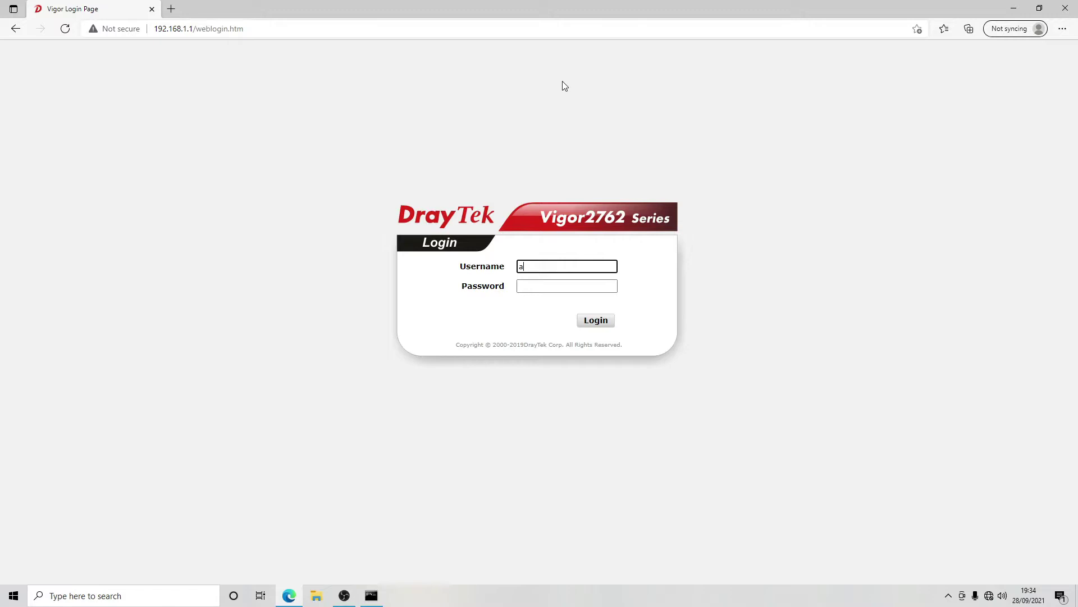
pyautogui.press('Tab')
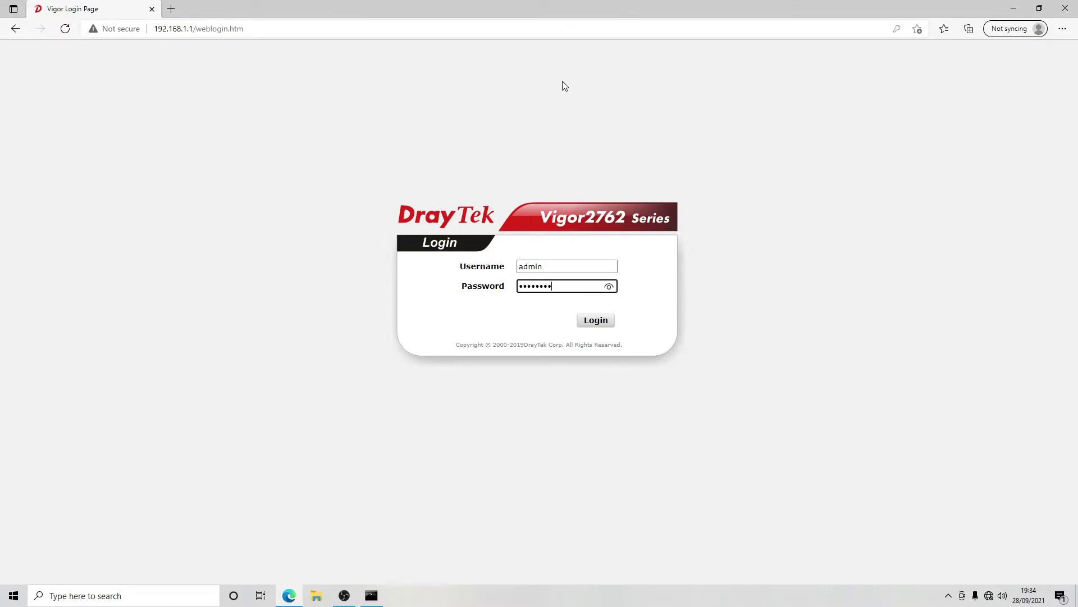
pyautogui.press('Return')
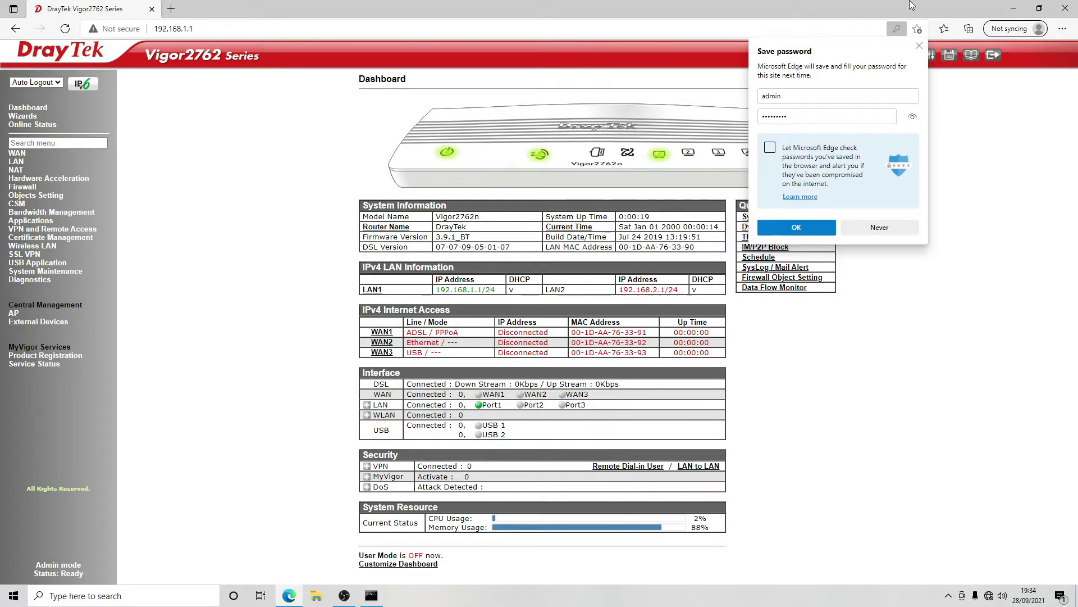
pyautogui.click(920, 46)
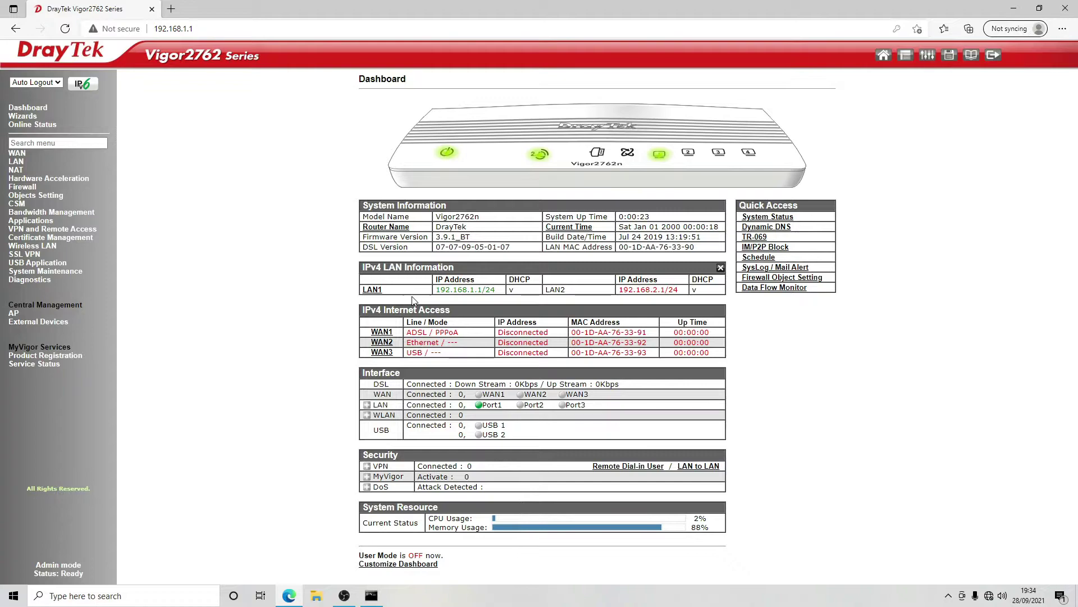
# - Open WAN2's internet access settings and look at the Static or Dynamic IP access mode
pyautogui.click(382, 343)
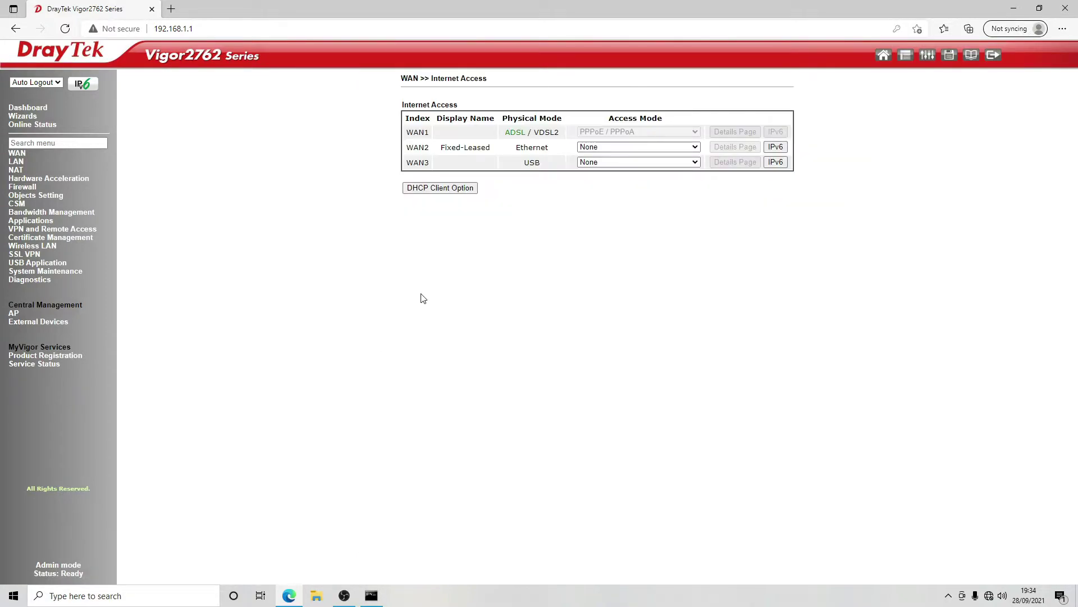
pyautogui.click(619, 147)
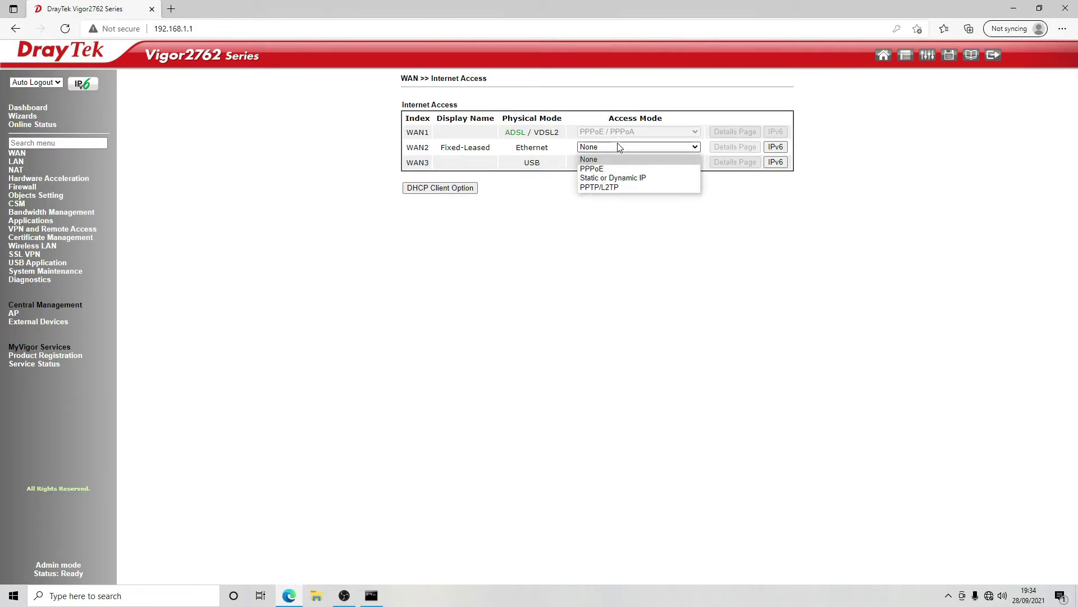
pyautogui.click(622, 179)
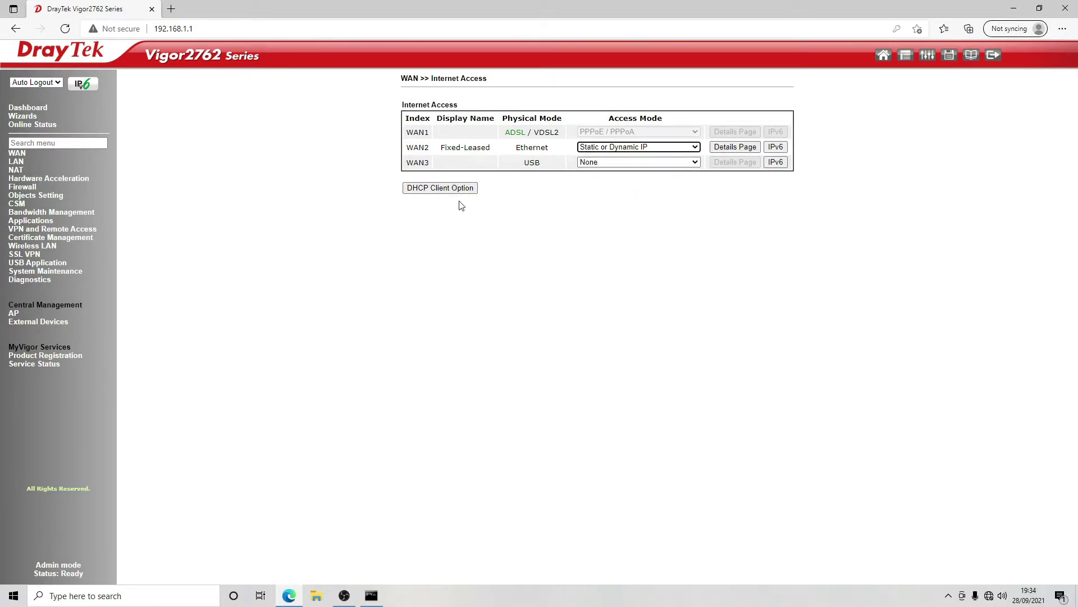
# - Check WAN2's Physical Type in General Setup, cancel, and go to WAN Internet Access
pyautogui.click(18, 154)
pyautogui.click(31, 162)
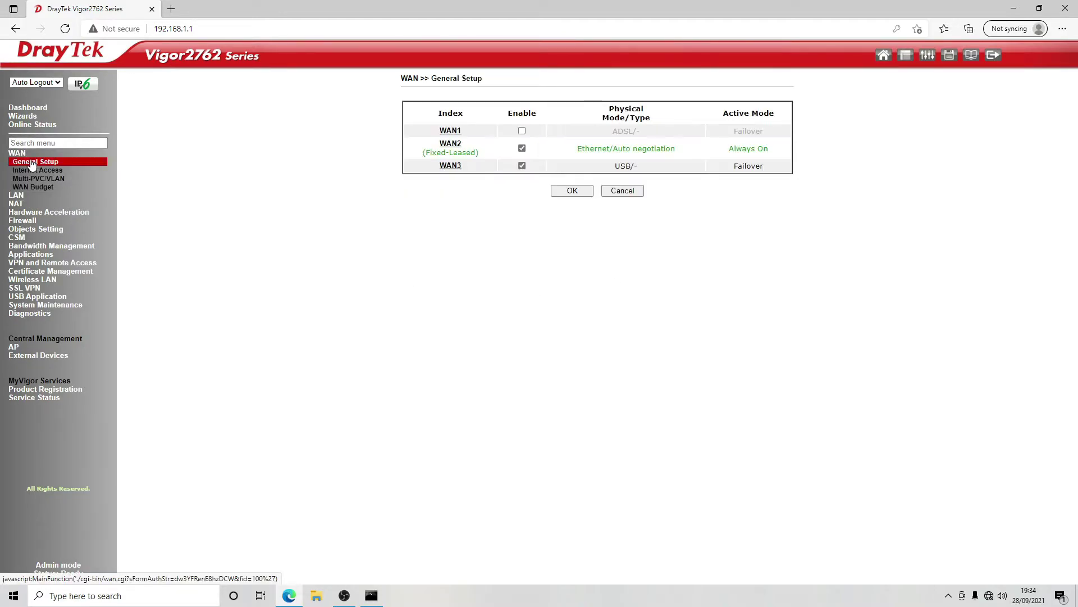
pyautogui.click(455, 147)
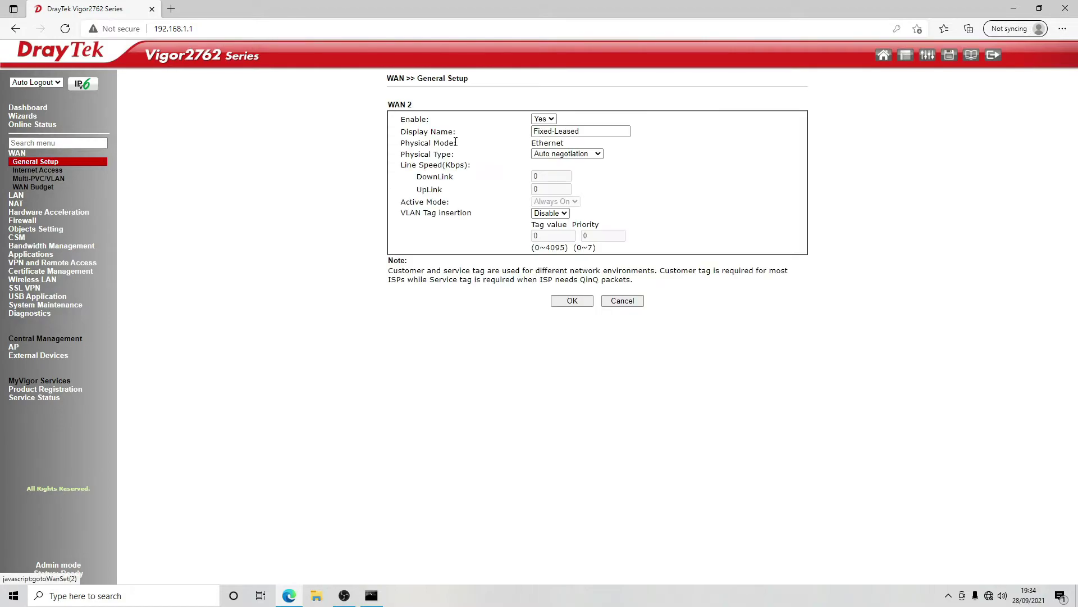
pyautogui.click(555, 156)
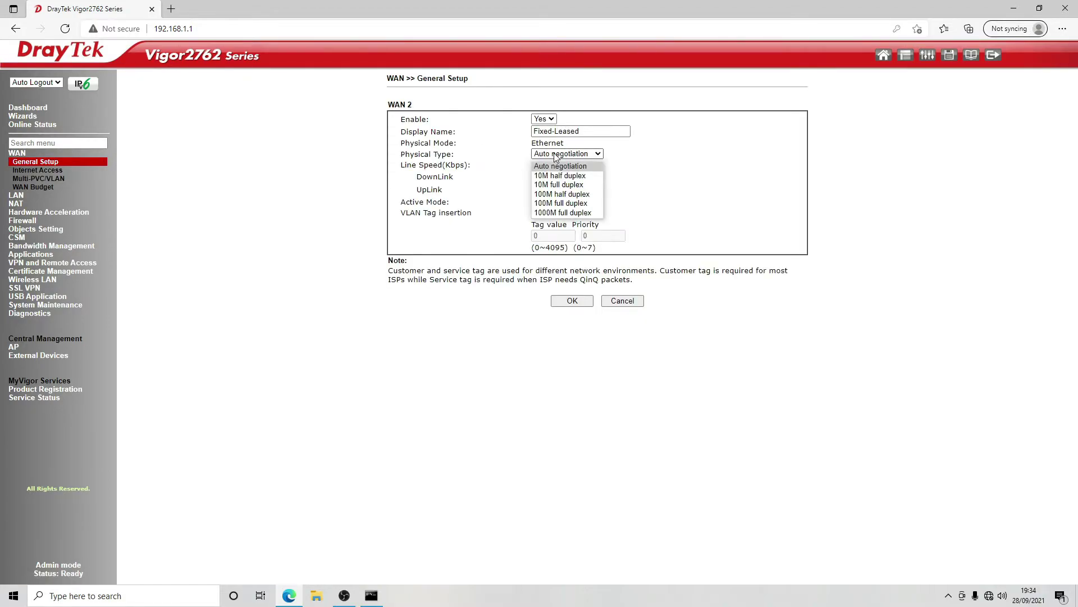
pyautogui.click(899, 111)
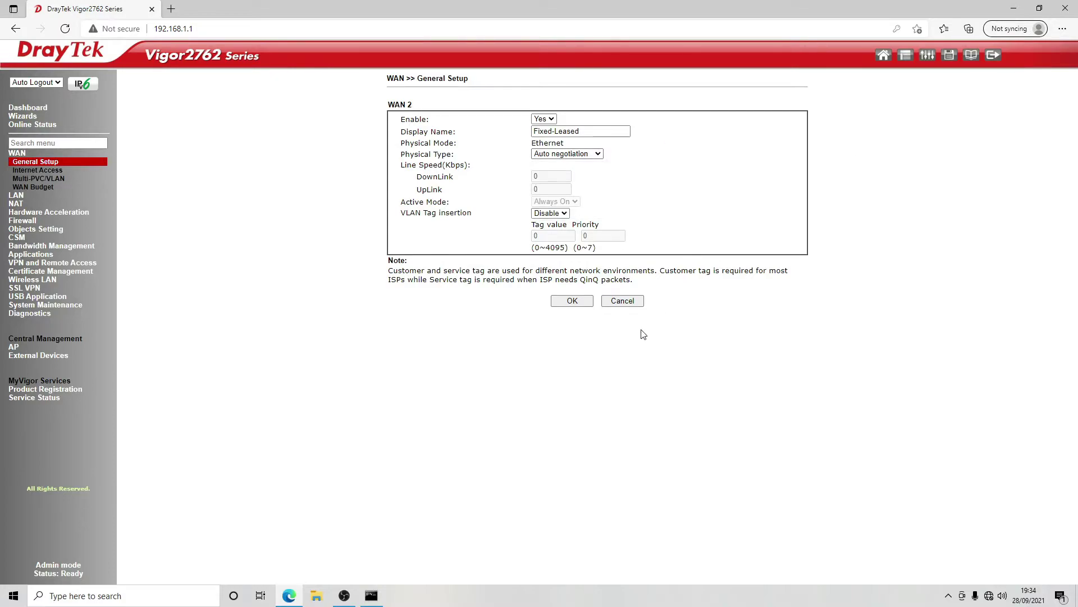
pyautogui.click(623, 301)
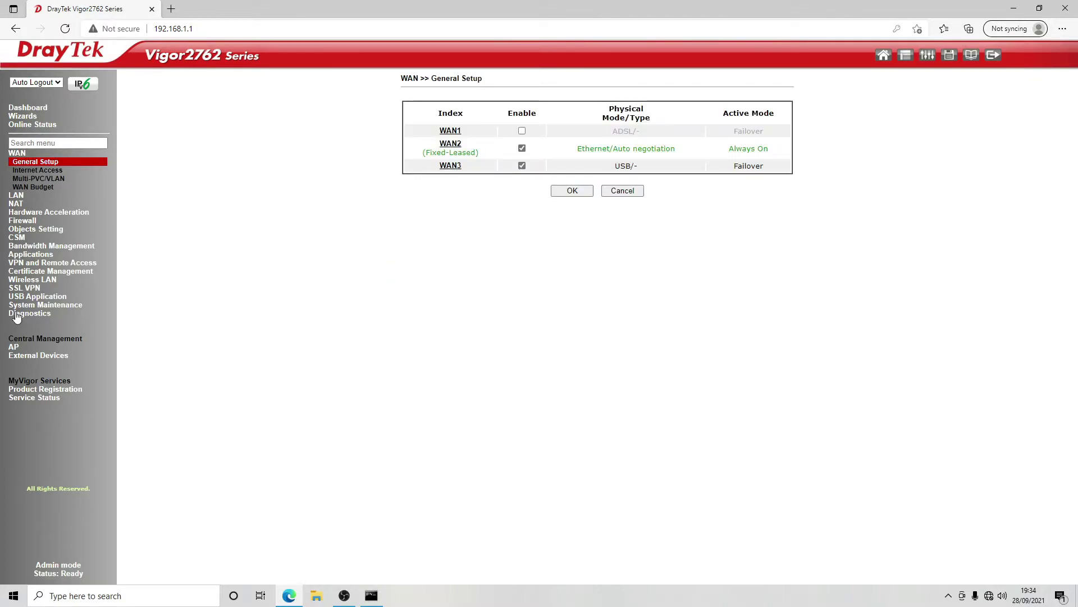
pyautogui.click(37, 170)
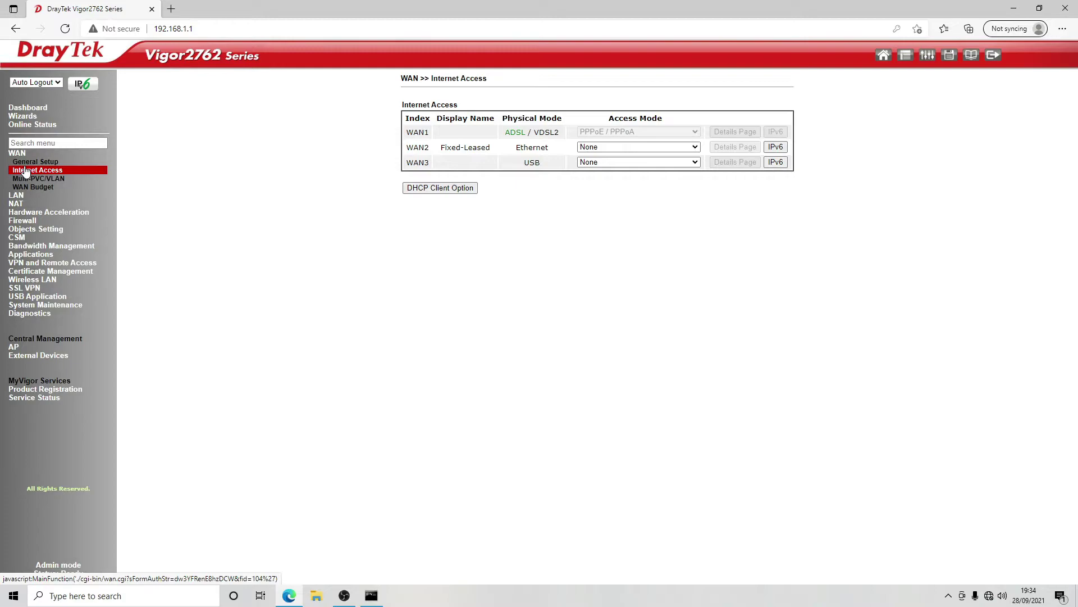
# - Set WAN2 to Static or Dynamic IP, enabled and obtaining its IP automatically, then save and reboot
pyautogui.click(686, 148)
pyautogui.click(655, 177)
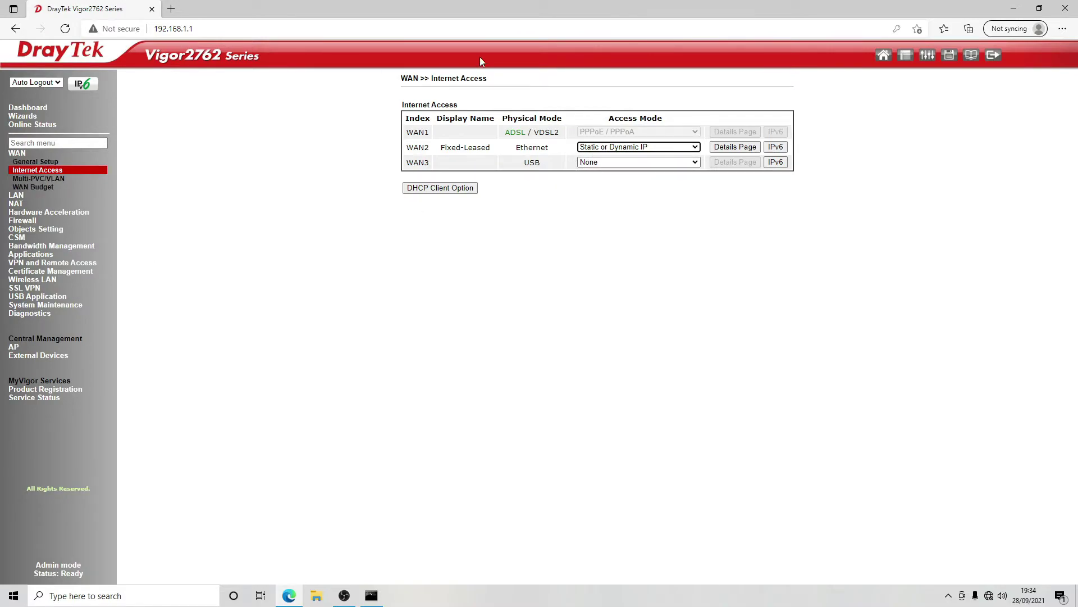
pyautogui.click(733, 147)
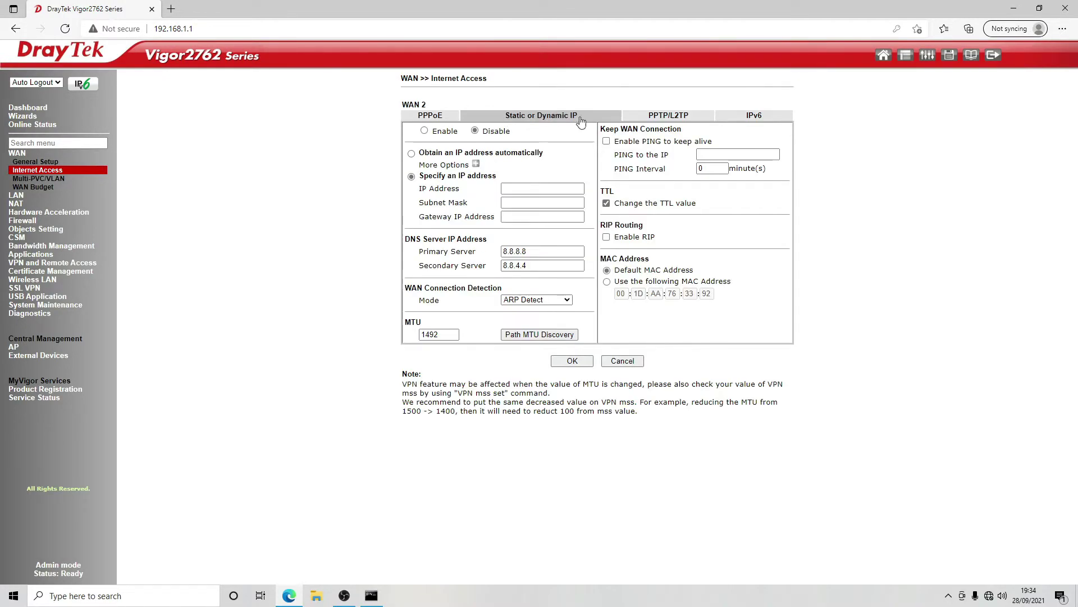
pyautogui.click(425, 131)
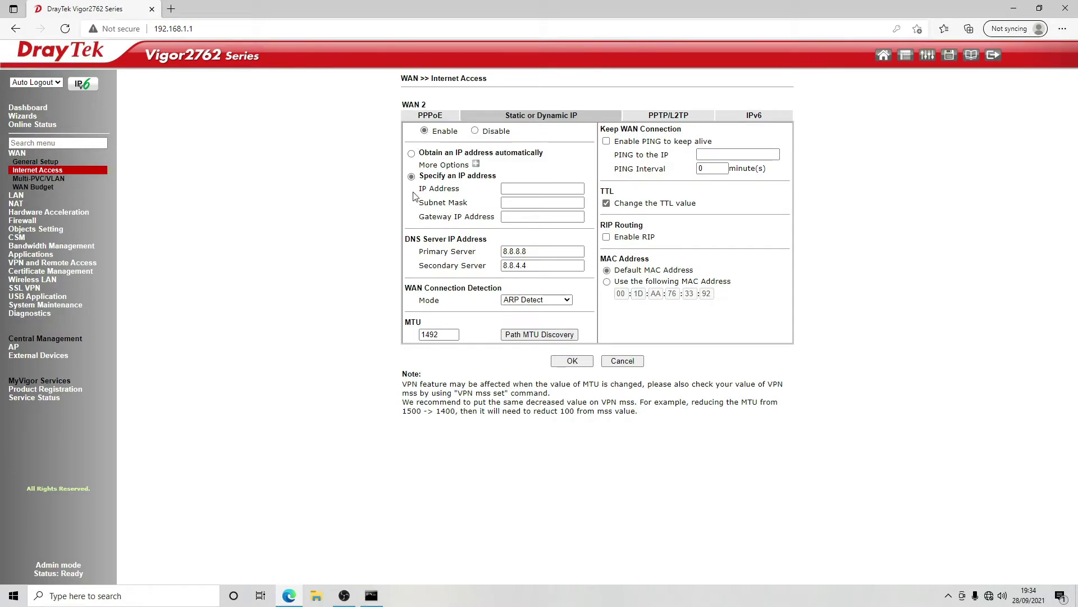
pyautogui.click(412, 153)
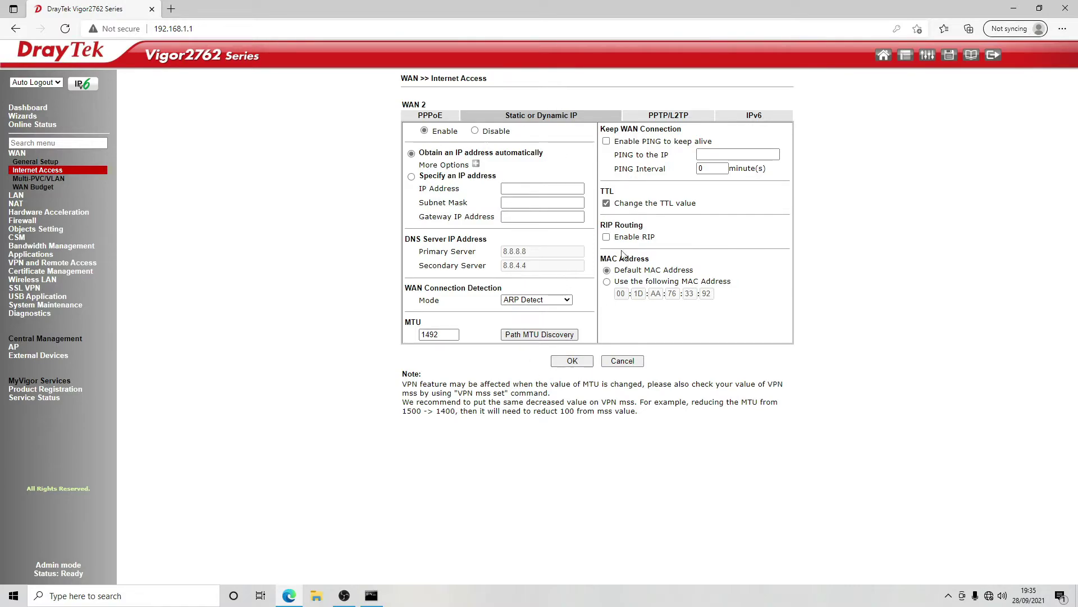
pyautogui.click(587, 365)
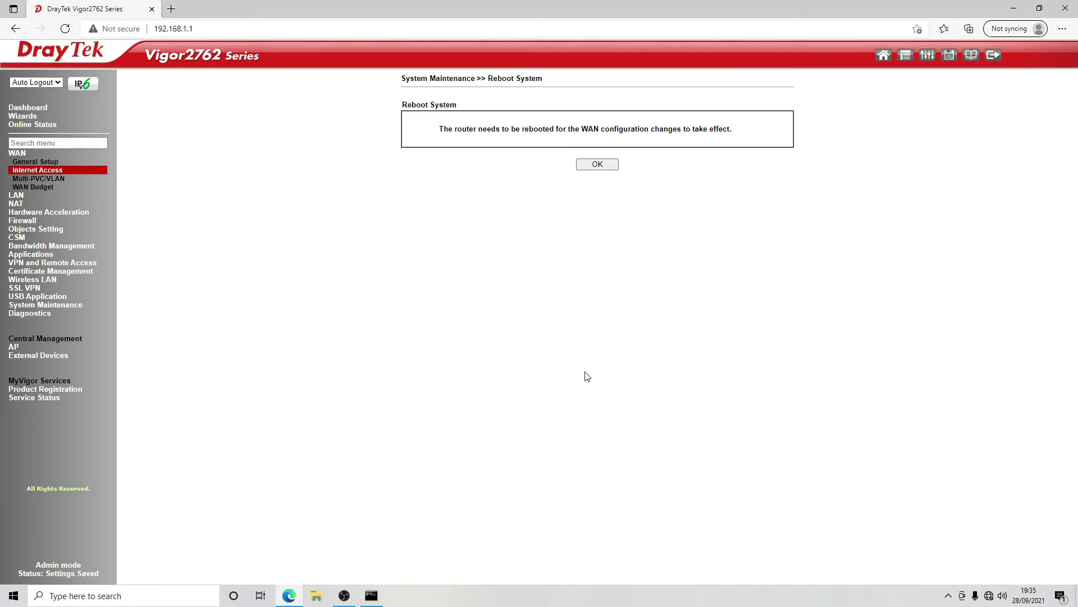
pyautogui.click(604, 166)
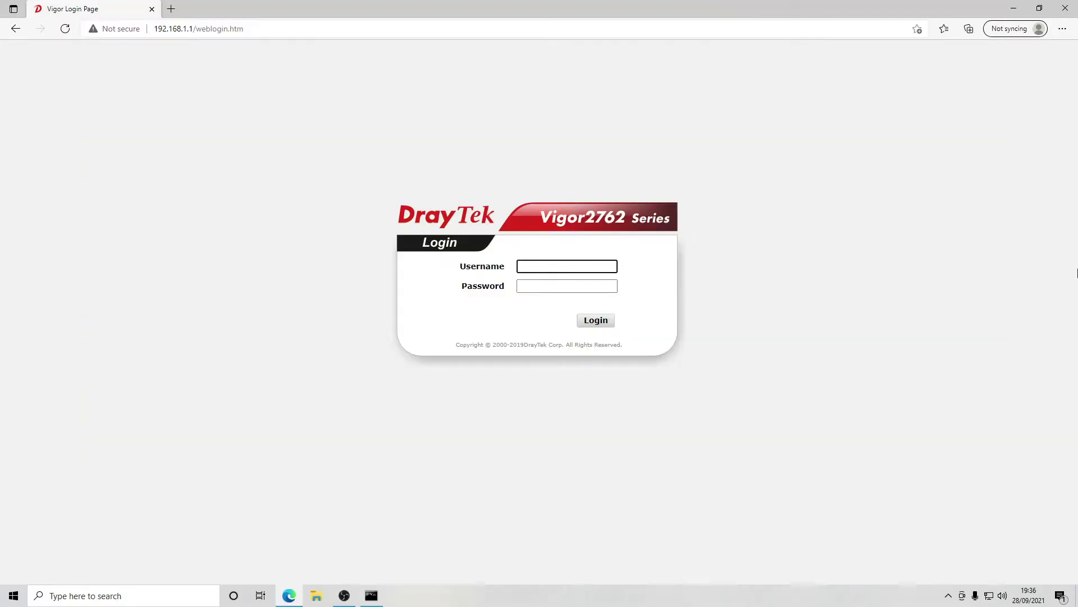
# - Log in as admin with the new password to reach the Dashboard showing WAN2 at 192.168.0.47
pyautogui.write('in')
pyautogui.press('Tab')
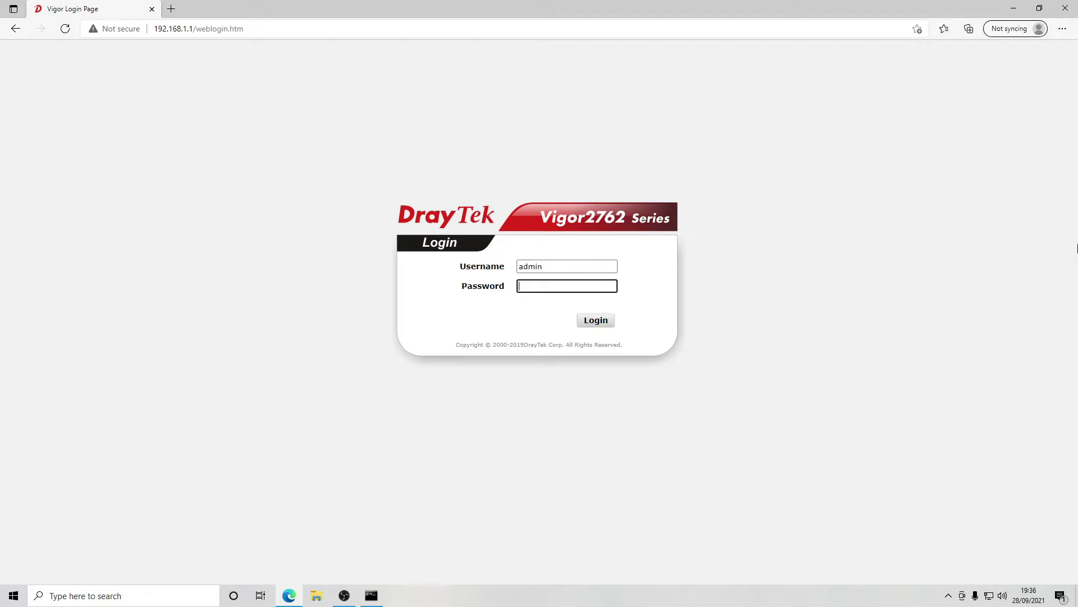
pyautogui.write('•')
pyautogui.press('Return')
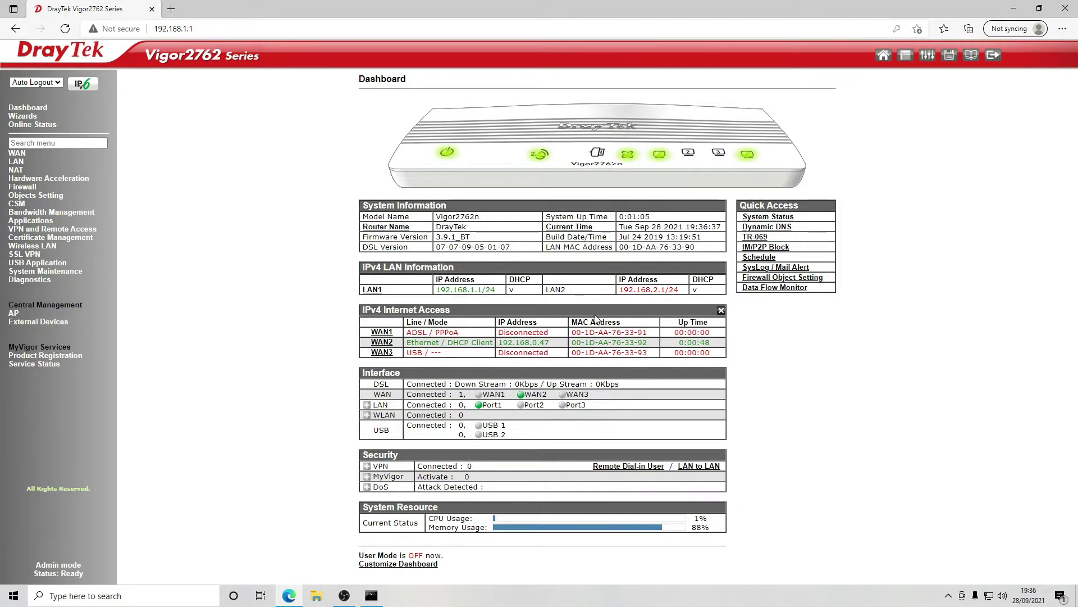
# - Select WAN2's IP 192.168.0.47 on the Dashboard, then navigate through WAN General Setup to LAN General Setup
pyautogui.moveTo(499, 344); pyautogui.dragTo(537, 344)
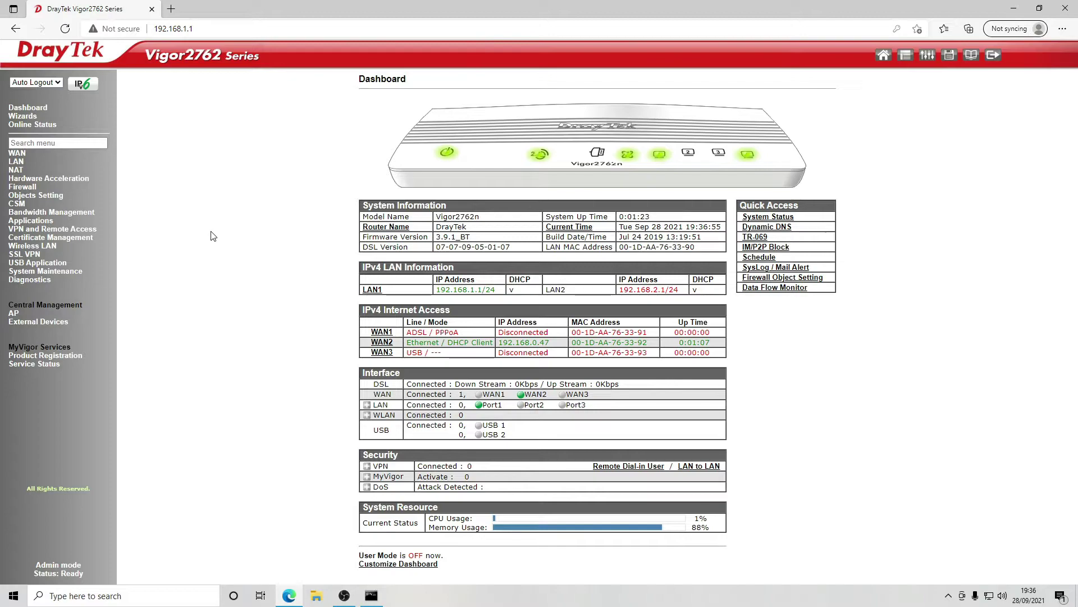
pyautogui.click(17, 153)
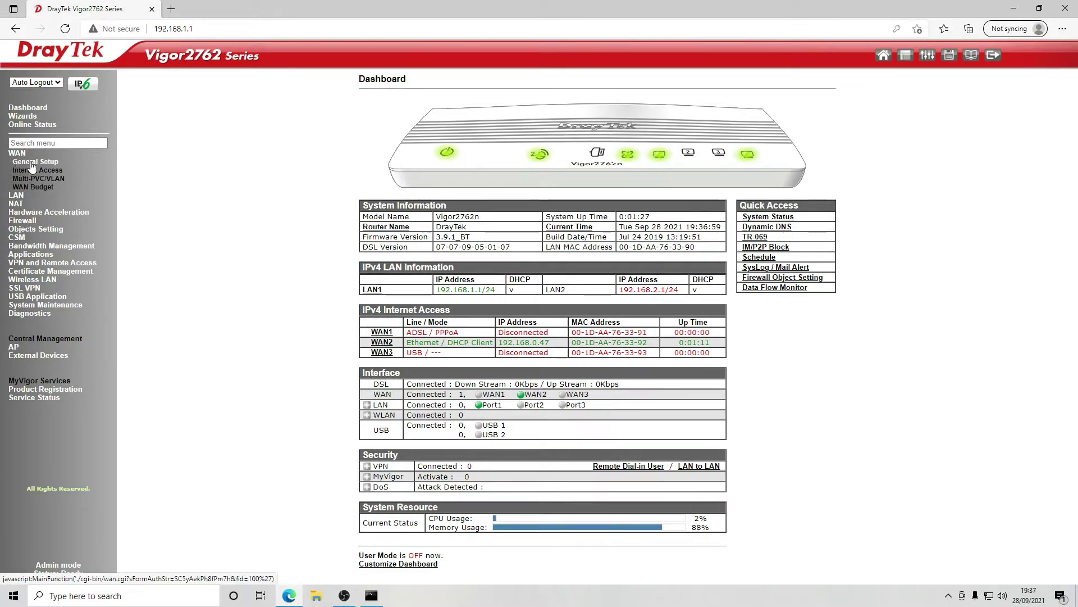
pyautogui.click(21, 162)
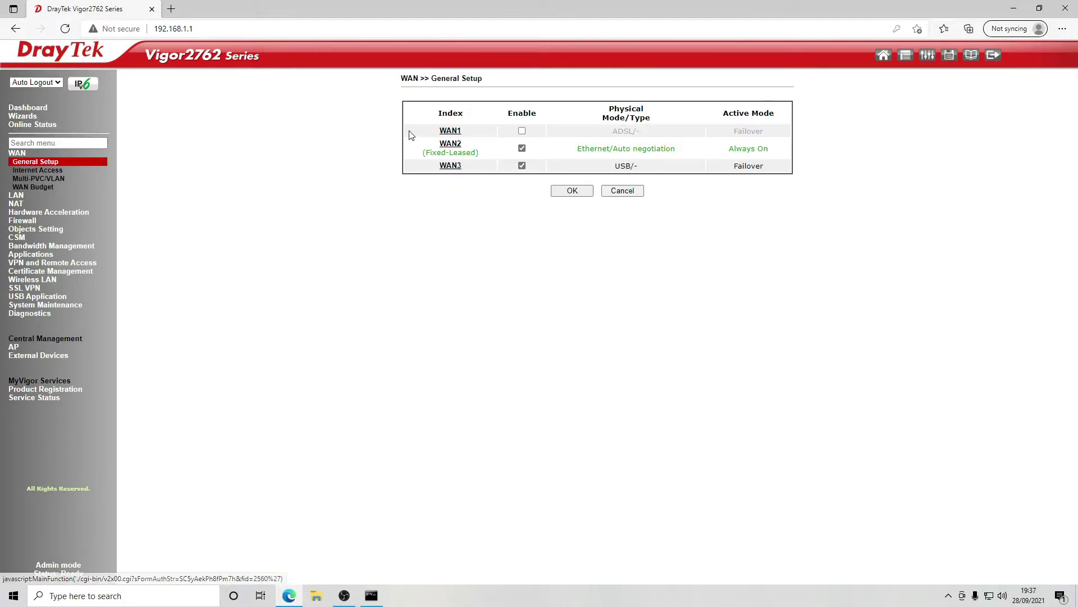
pyautogui.click(15, 196)
pyautogui.click(35, 170)
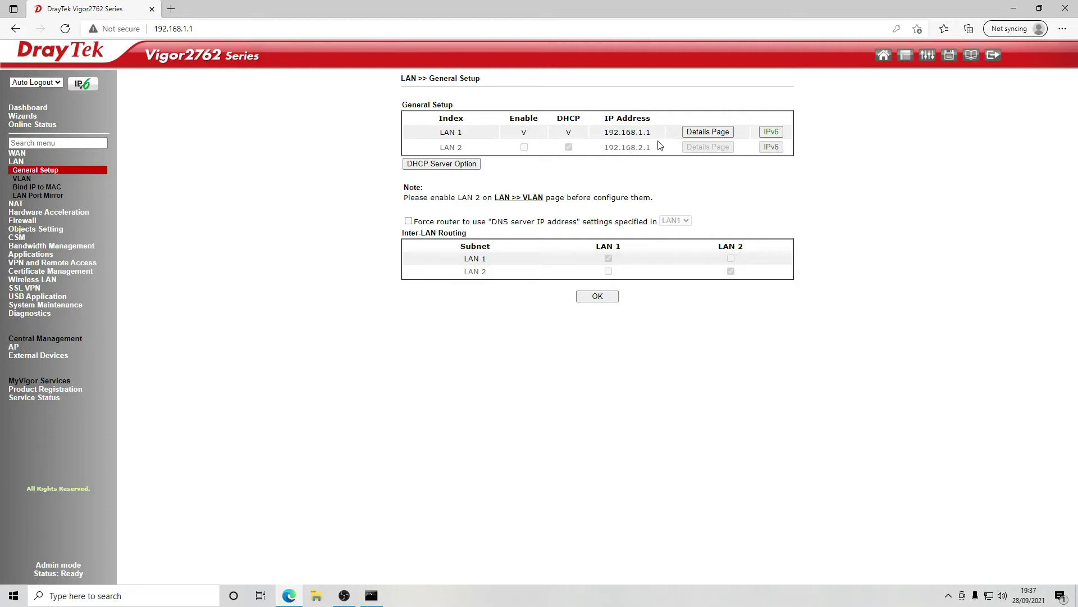
# - Change LAN 1's IP address to 192.168.10.1
pyautogui.click(698, 131)
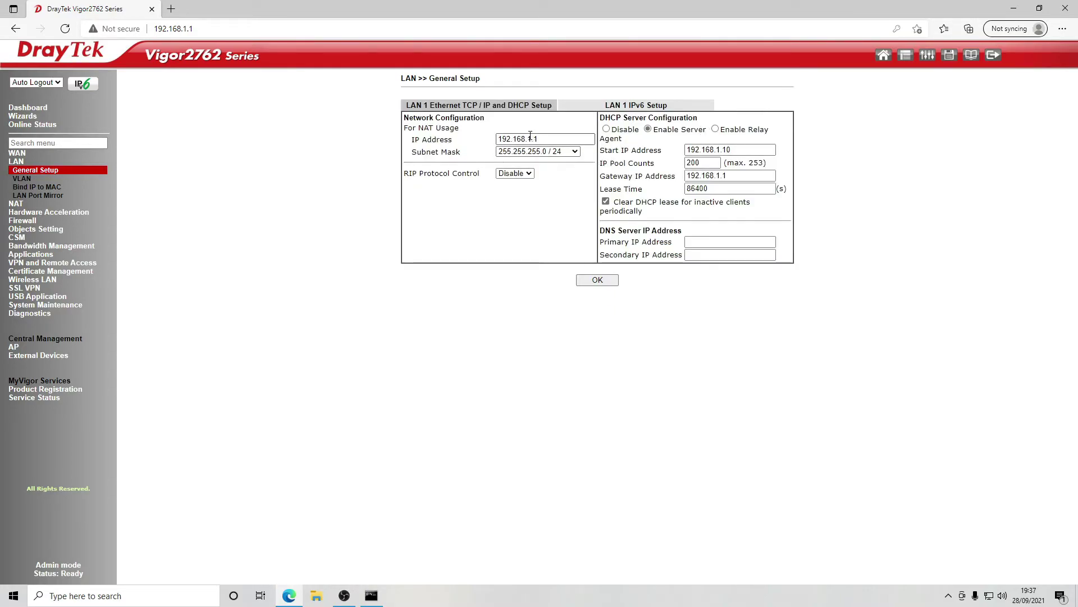
pyautogui.click(529, 137)
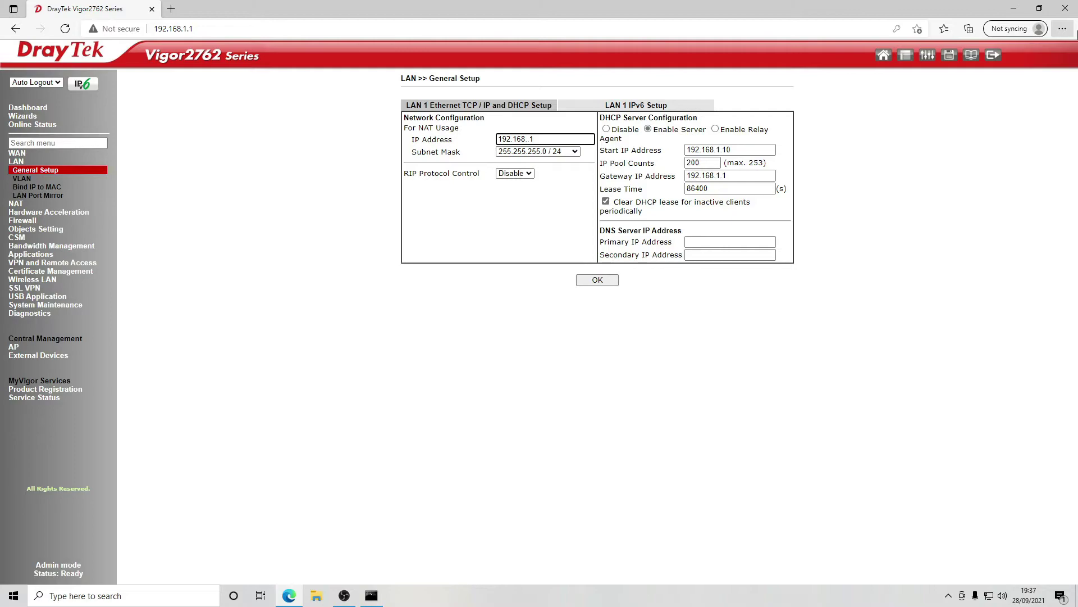
pyautogui.write('.10')
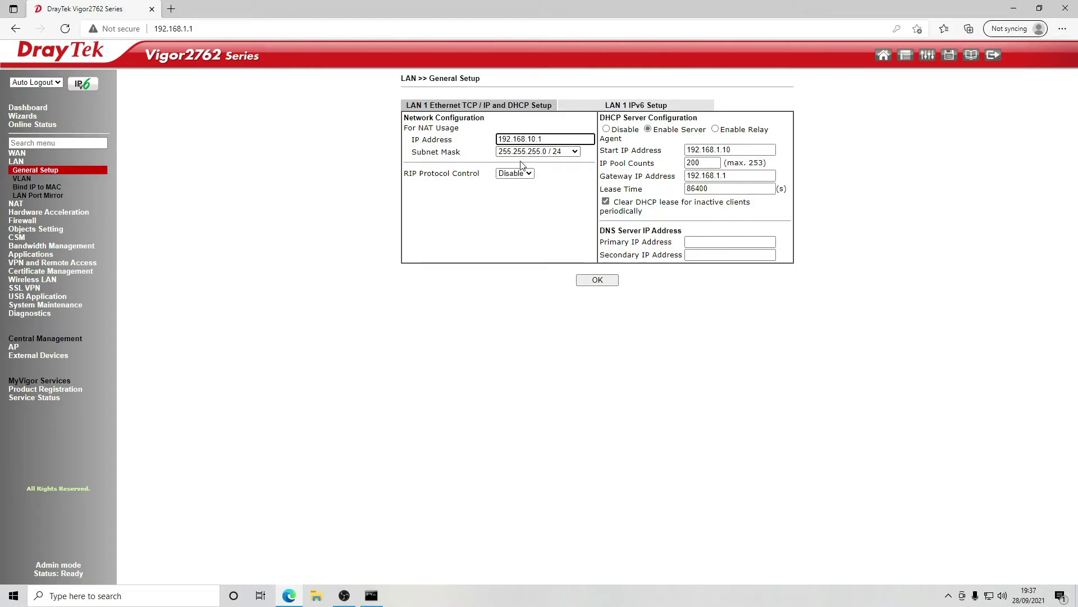
# - Set LAN 1's DHCP start to 192.168.10.30 and gateway to 192.168.10.1, then save and confirm
pyautogui.click(721, 149)
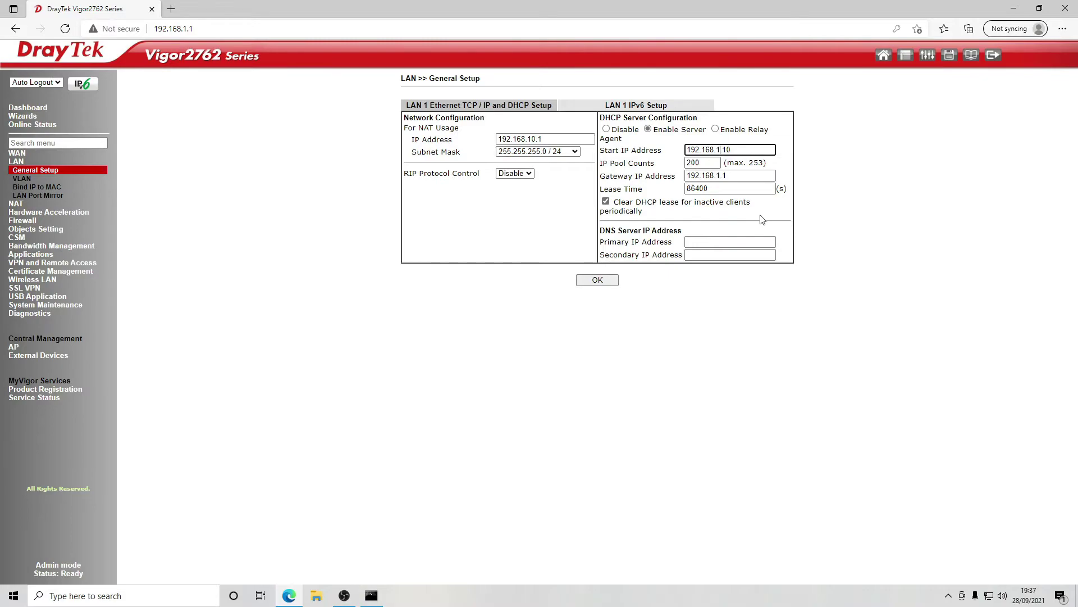
pyautogui.write('0')
pyautogui.click(720, 176)
pyautogui.write('0')
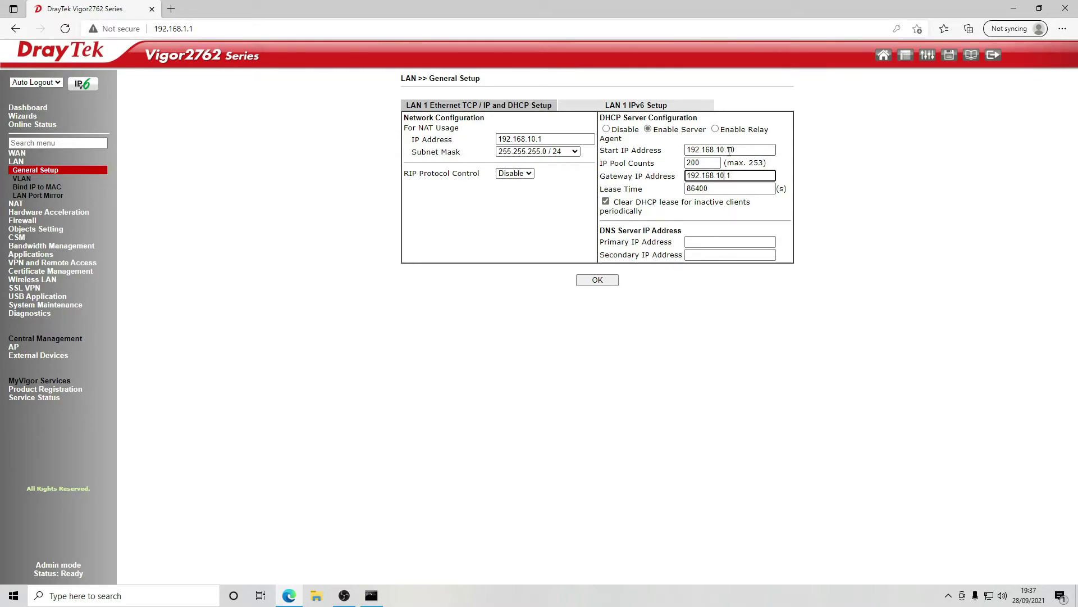
pyautogui.click(753, 149)
pyautogui.write('3')
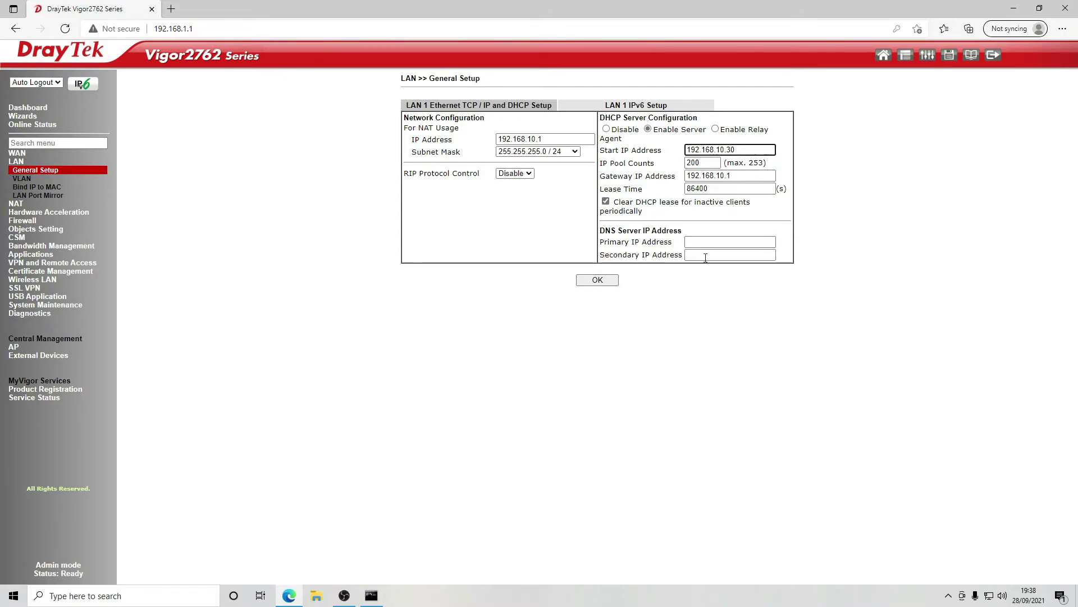
pyautogui.click(597, 280)
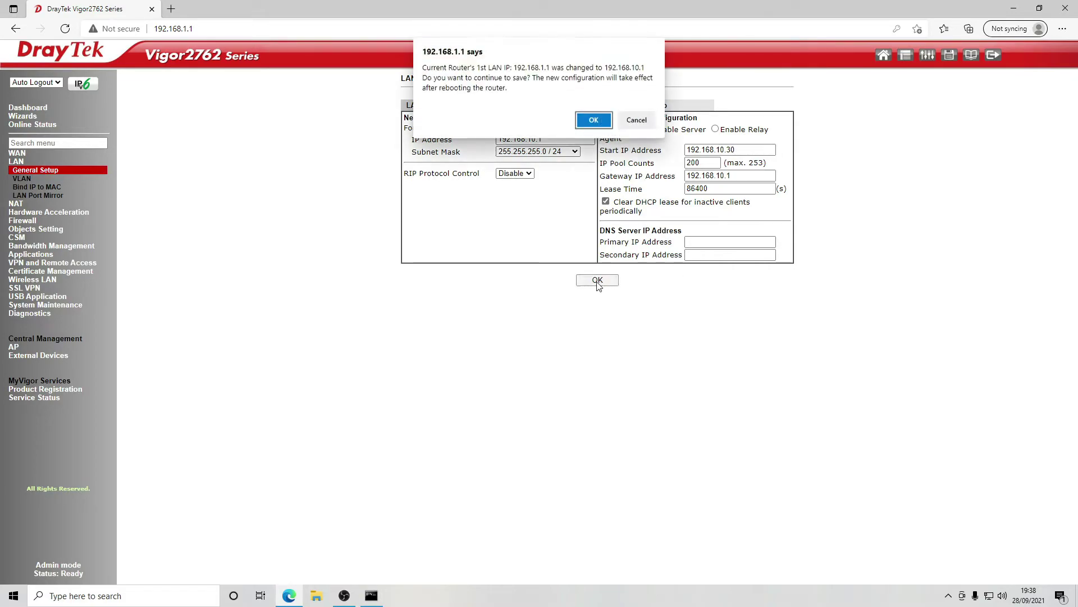
pyautogui.click(594, 121)
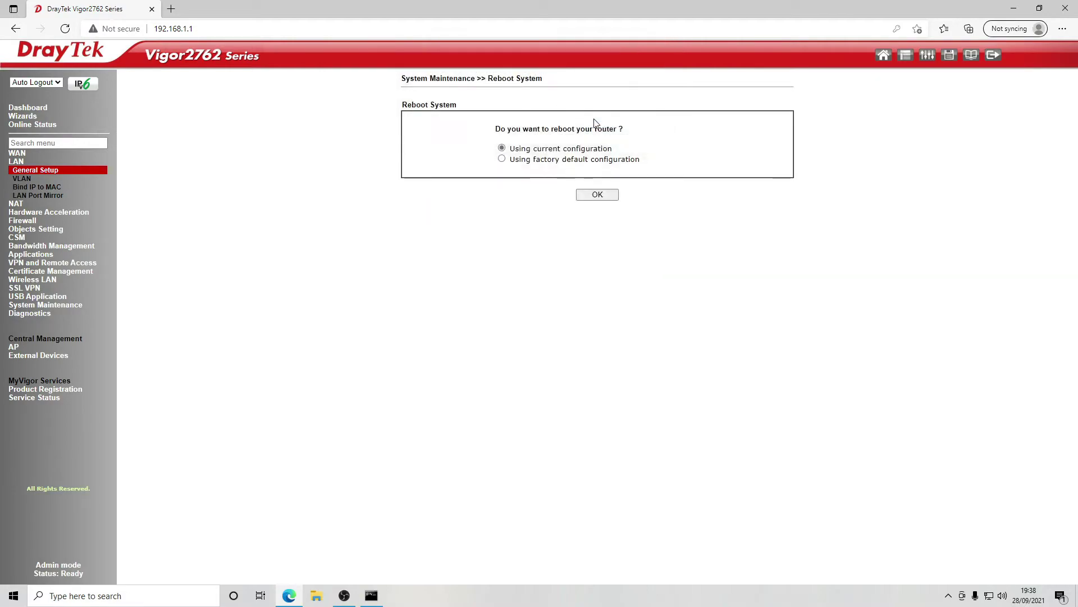
# - Reboot on the current configuration and load the router page at 192.168.10.1
pyautogui.click(613, 196)
pyautogui.click(139, 29)
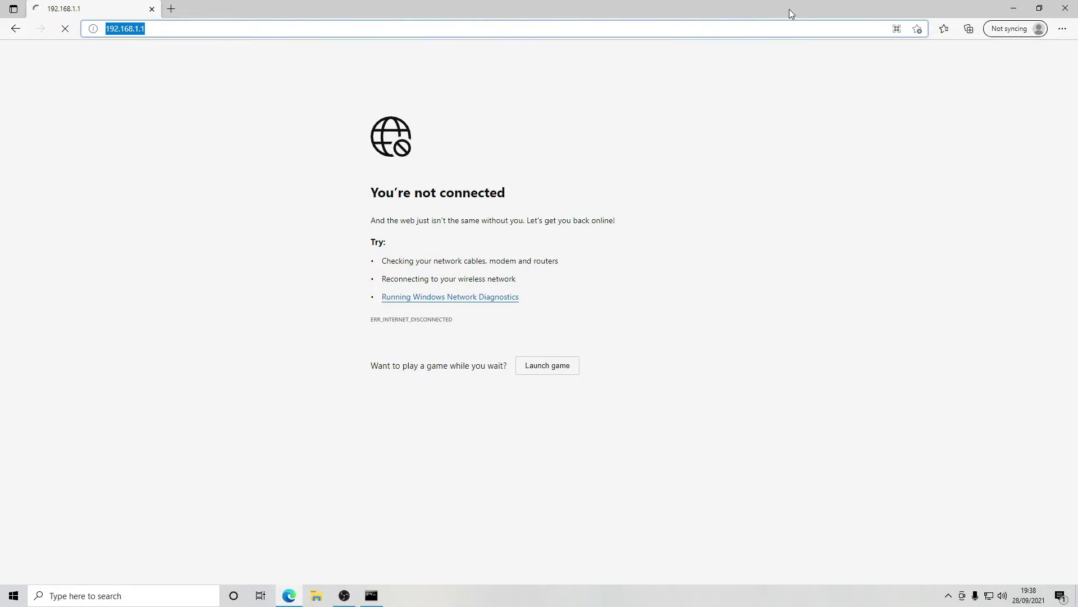
pyautogui.click(138, 29)
pyautogui.write('0')
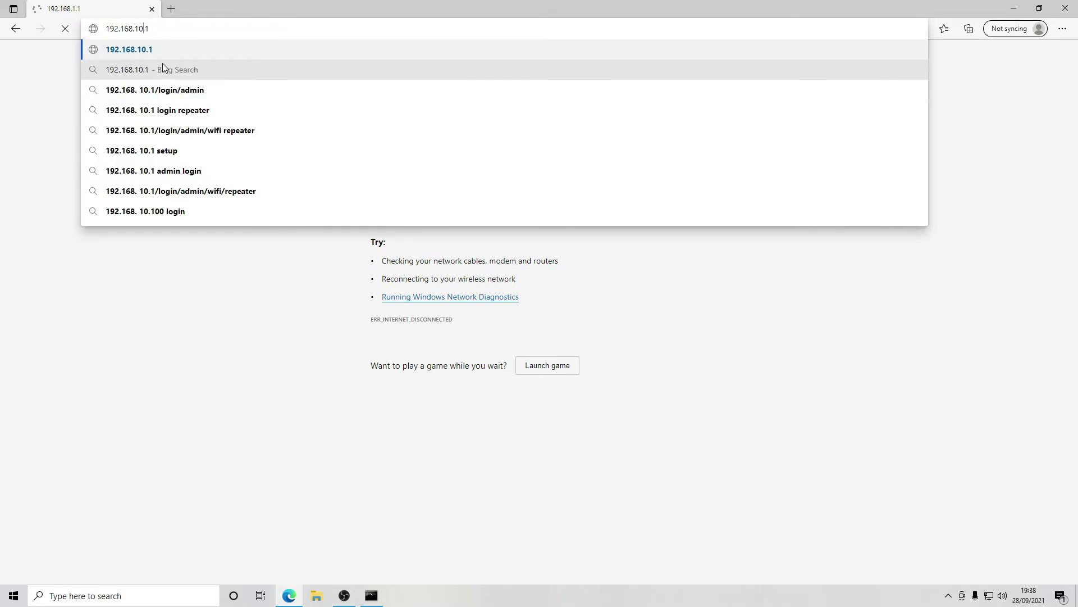
pyautogui.press('Return')
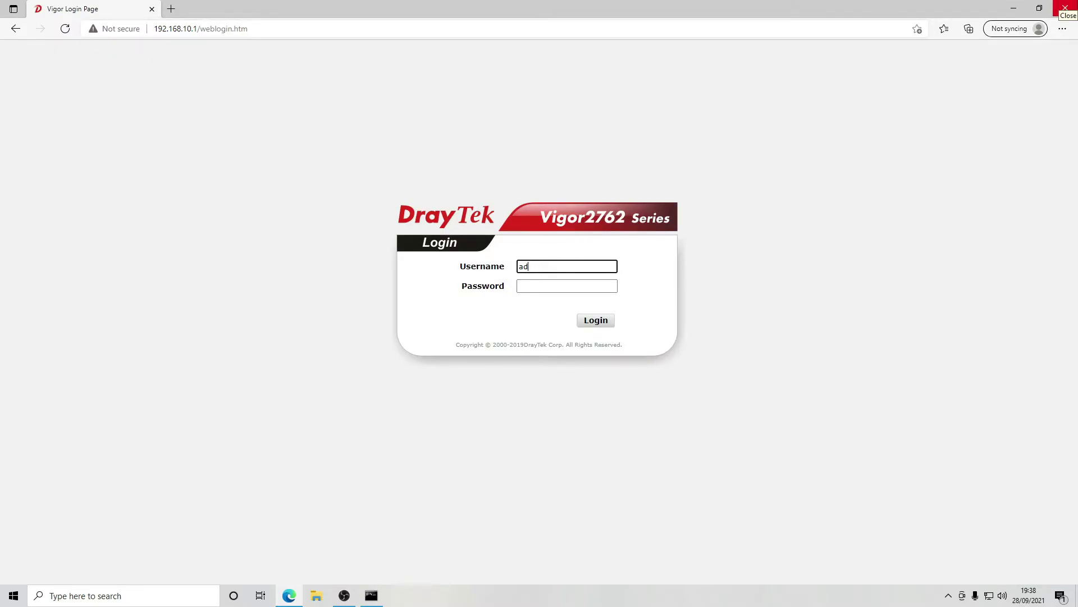
# - Log back in with the router's username and password
pyautogui.write('n')
pyautogui.press('Tab')
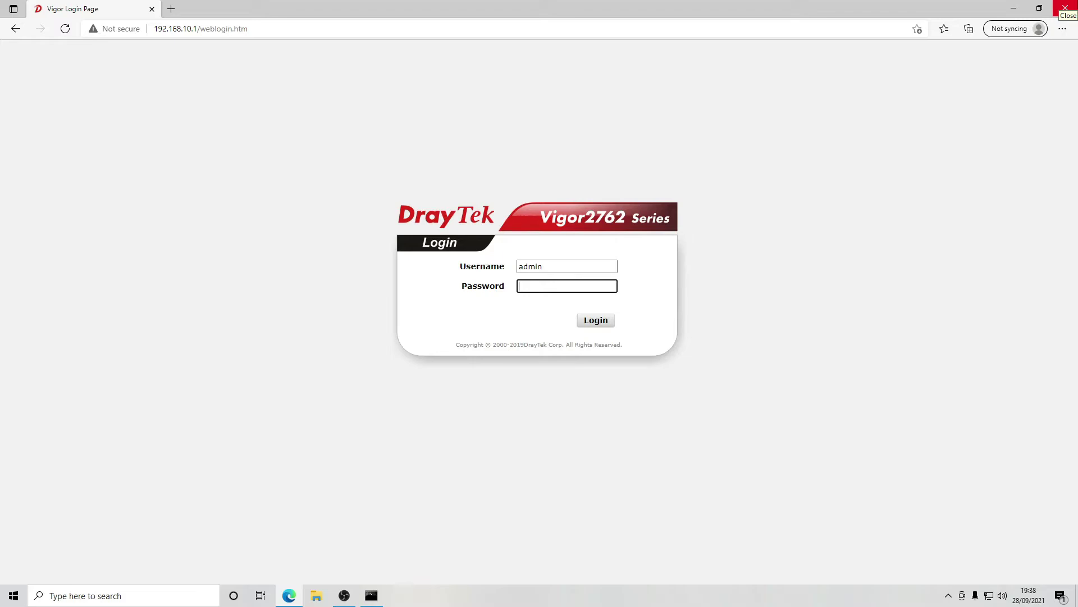
pyautogui.write('admin')
pyautogui.press('Return')
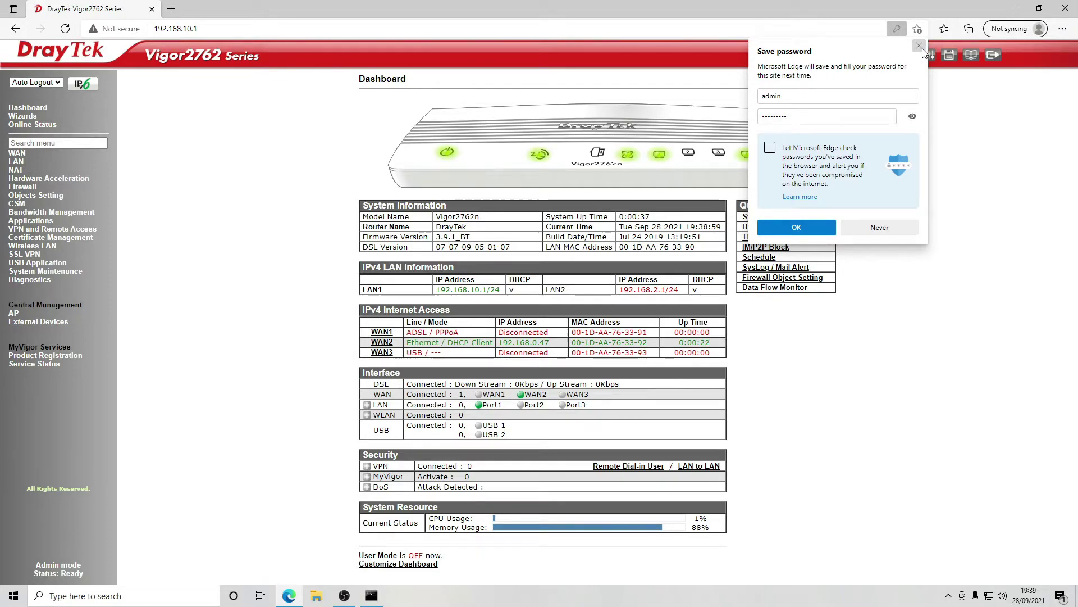
# - Dismiss the save-password popup and check that the Dashboard lists LAN1 as 192.168.10.1/24
pyautogui.click(609, 255)
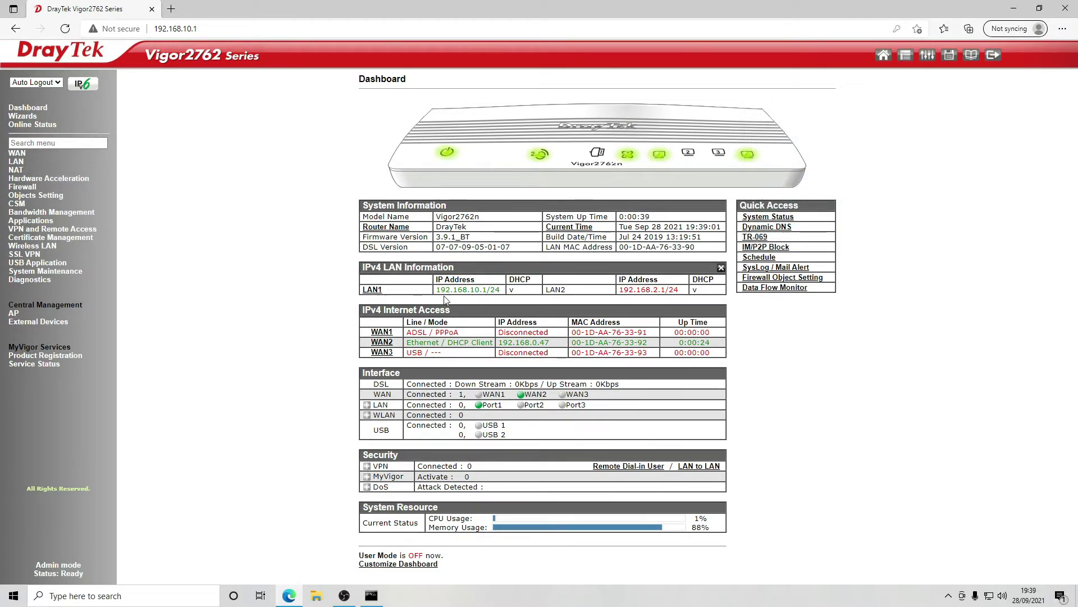
pyautogui.tripleClick(455, 279)
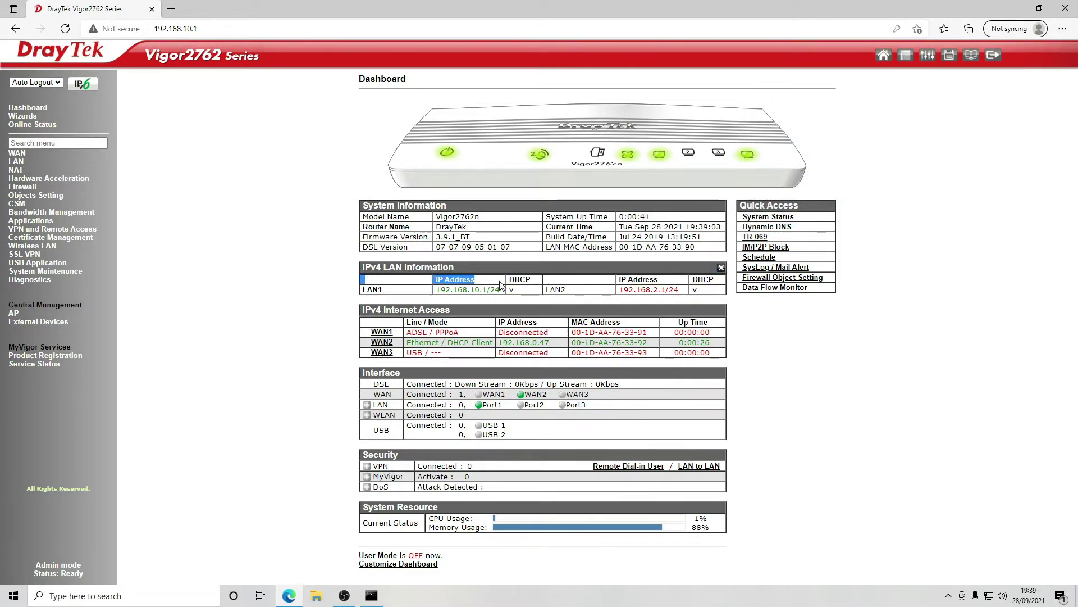
pyautogui.click(504, 298)
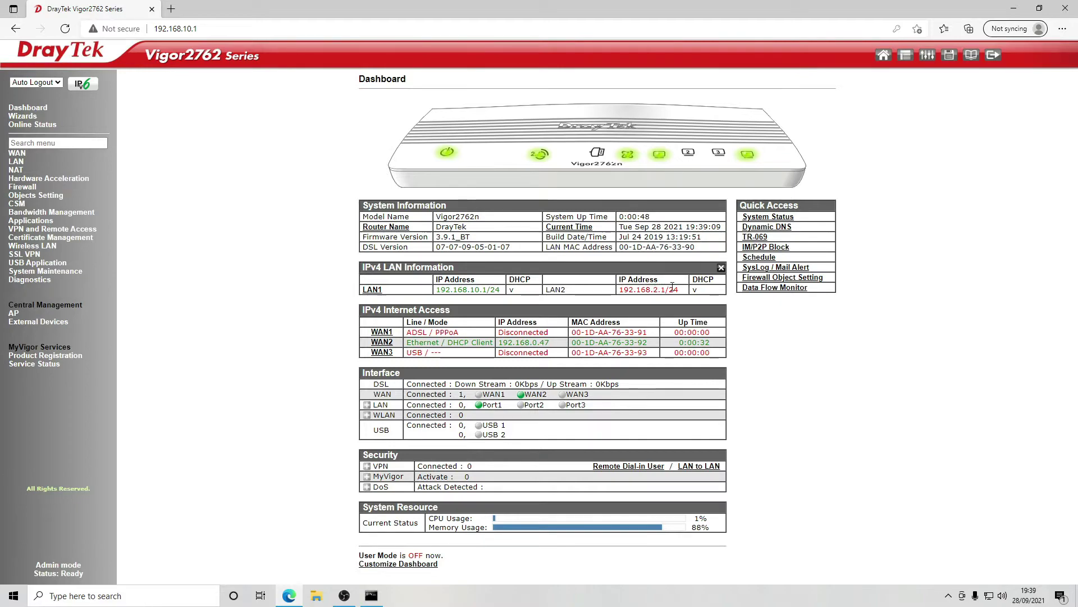
# - Go to the LAN > VLAN configuration page
pyautogui.click(19, 162)
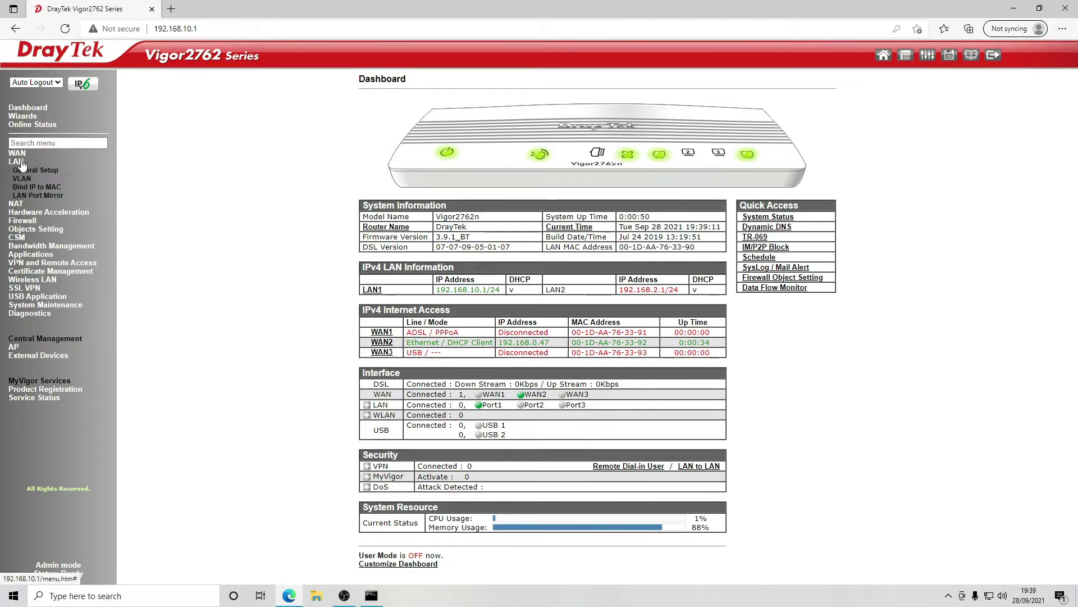
pyautogui.click(31, 170)
pyautogui.click(30, 179)
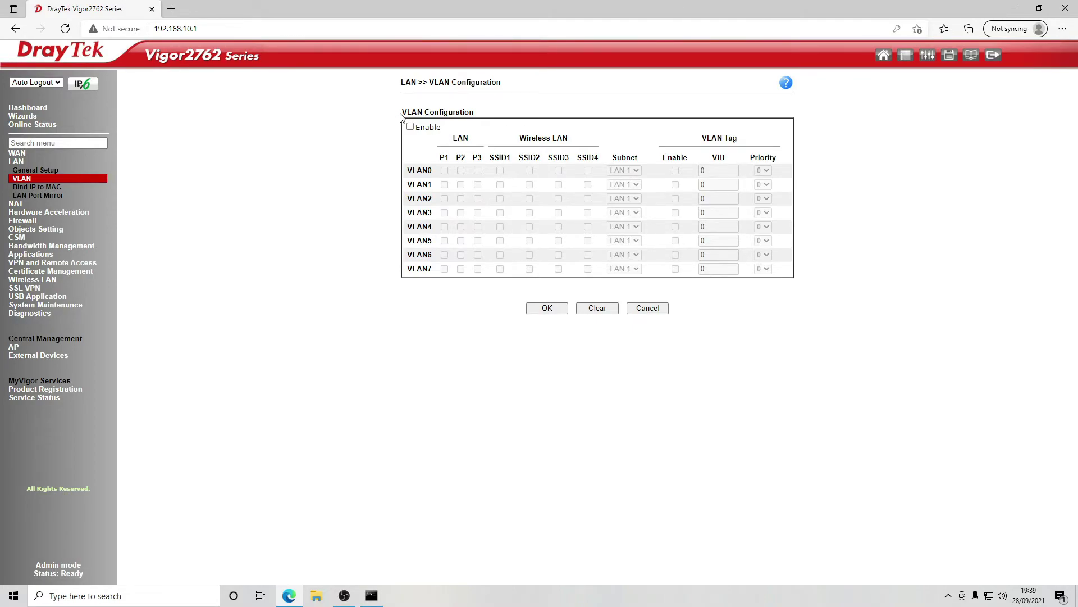
# - Enable VLANs with P1+SSID1 on VLAN1 and SSID2 on VLAN2 in subnet LAN 2
pyautogui.click(410, 127)
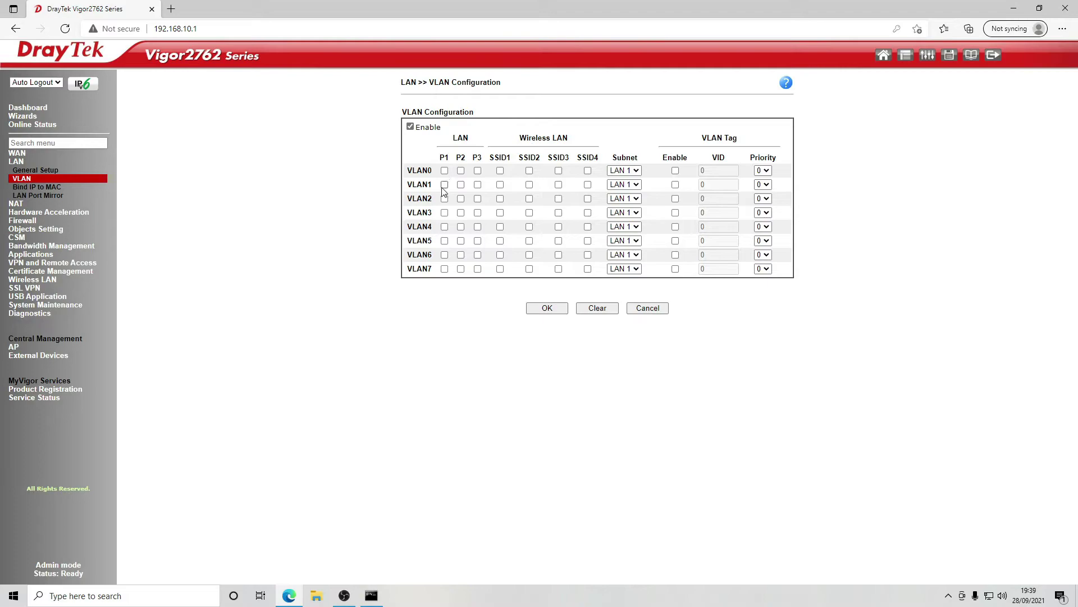
pyautogui.click(445, 184)
pyautogui.click(500, 185)
pyautogui.click(529, 199)
pyautogui.click(622, 199)
pyautogui.click(624, 220)
# - Clear the port 3 warning, keep VLAN3 on LAN 1, and save the VLAN settings
pyautogui.click(546, 309)
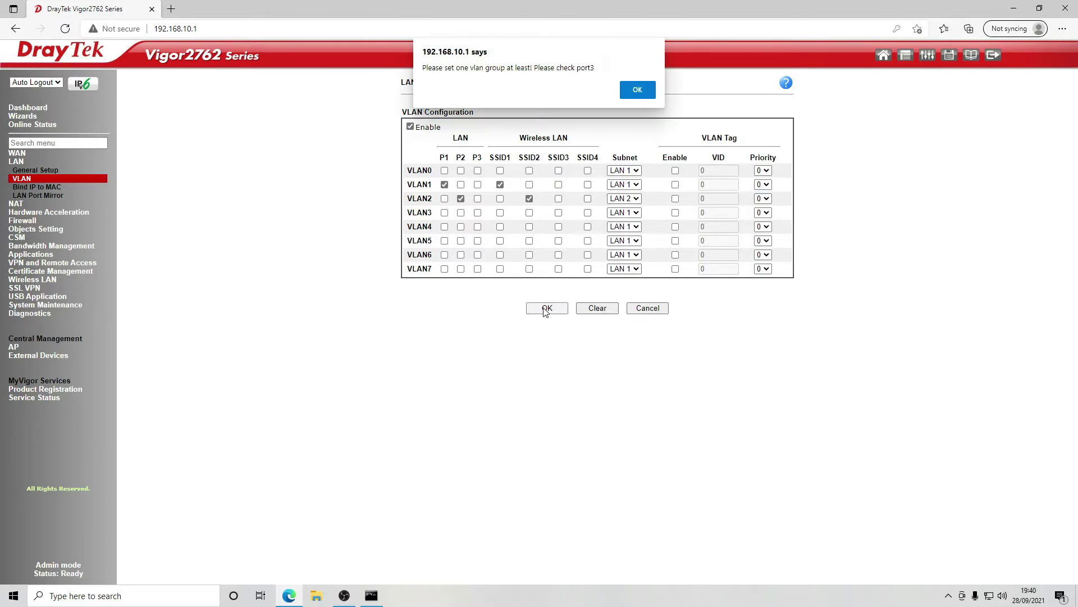
pyautogui.click(645, 89)
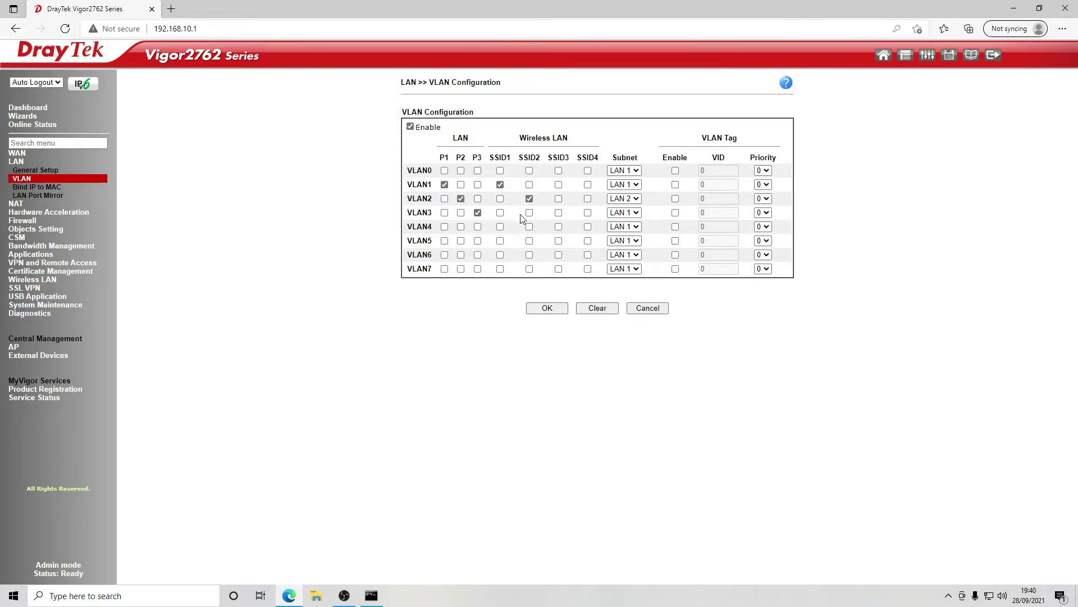
pyautogui.click(629, 213)
pyautogui.click(630, 216)
pyautogui.click(556, 312)
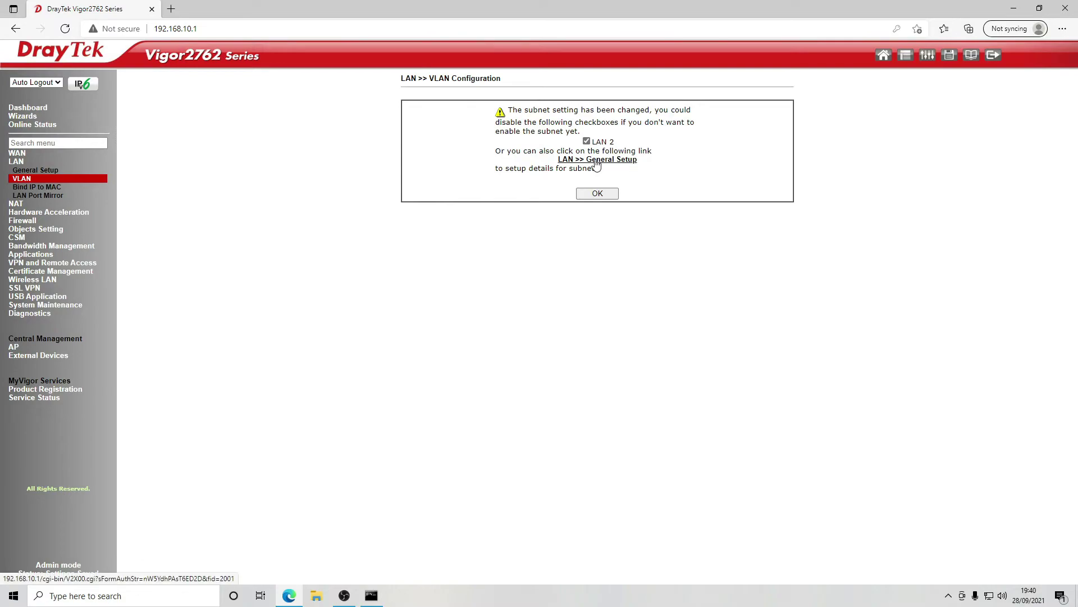
# - Accept the subnet change, verify the LAN1 and LAN2 addresses on the Dashboard, then go to LAN General Setup
pyautogui.click(595, 198)
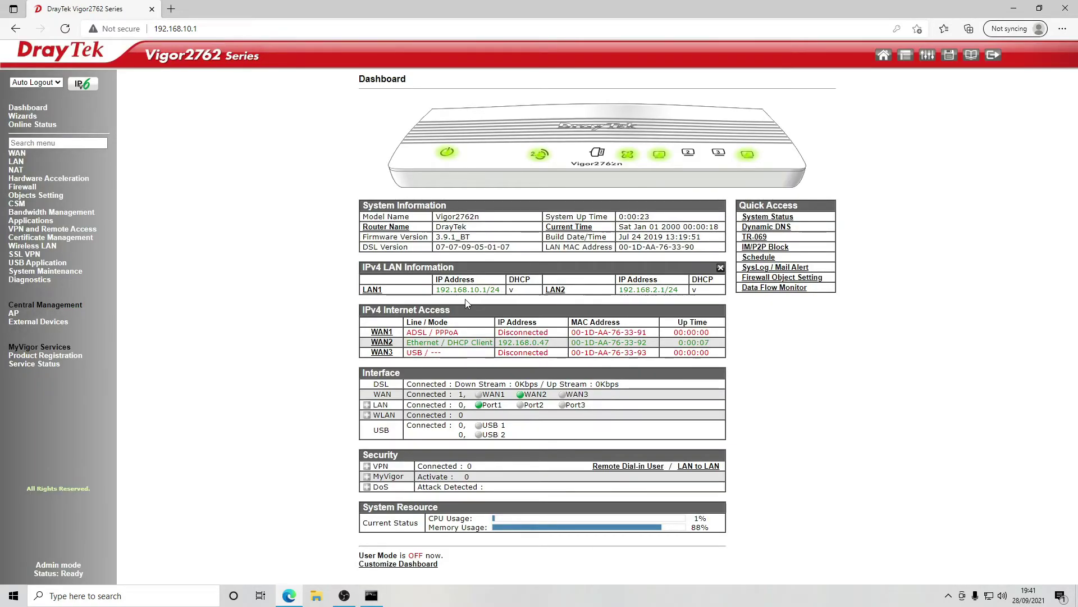
pyautogui.moveTo(436, 290); pyautogui.dragTo(496, 291)
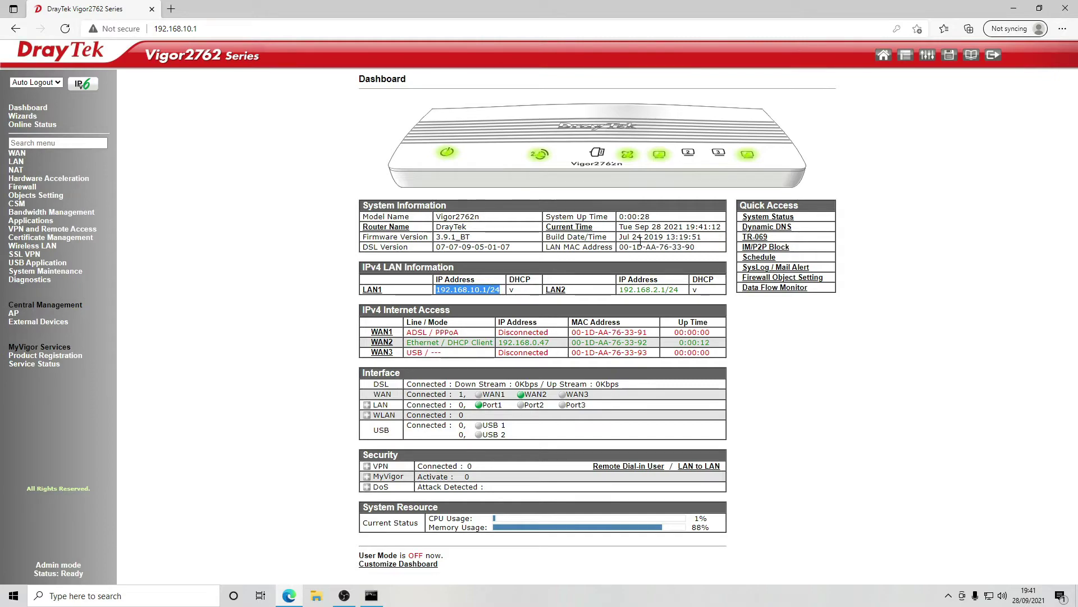
pyautogui.moveTo(621, 289); pyautogui.dragTo(669, 292)
pyautogui.click(669, 291)
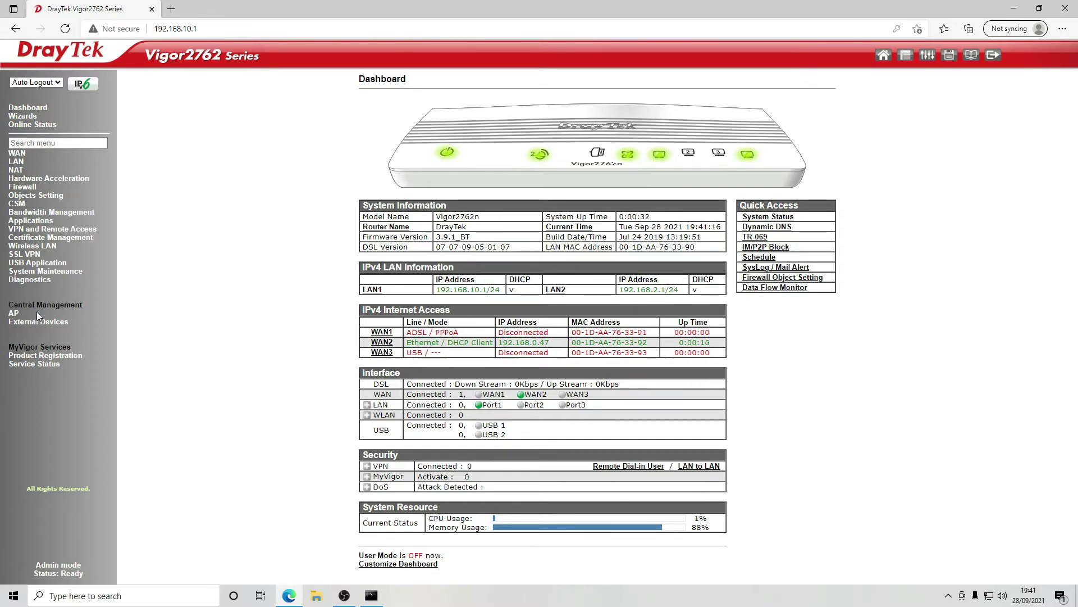
pyautogui.click(16, 161)
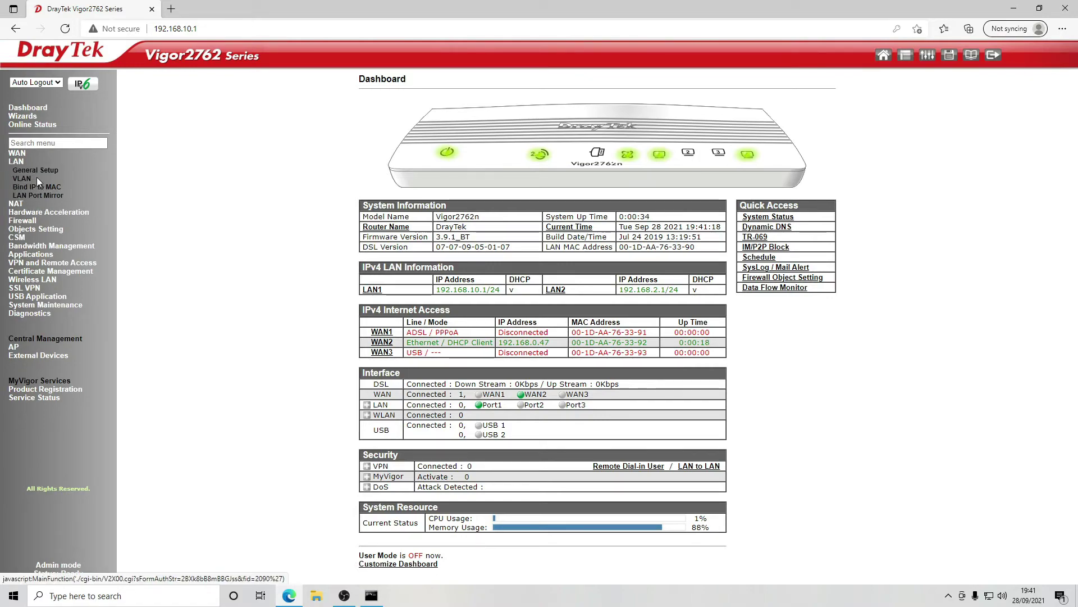
pyautogui.click(38, 167)
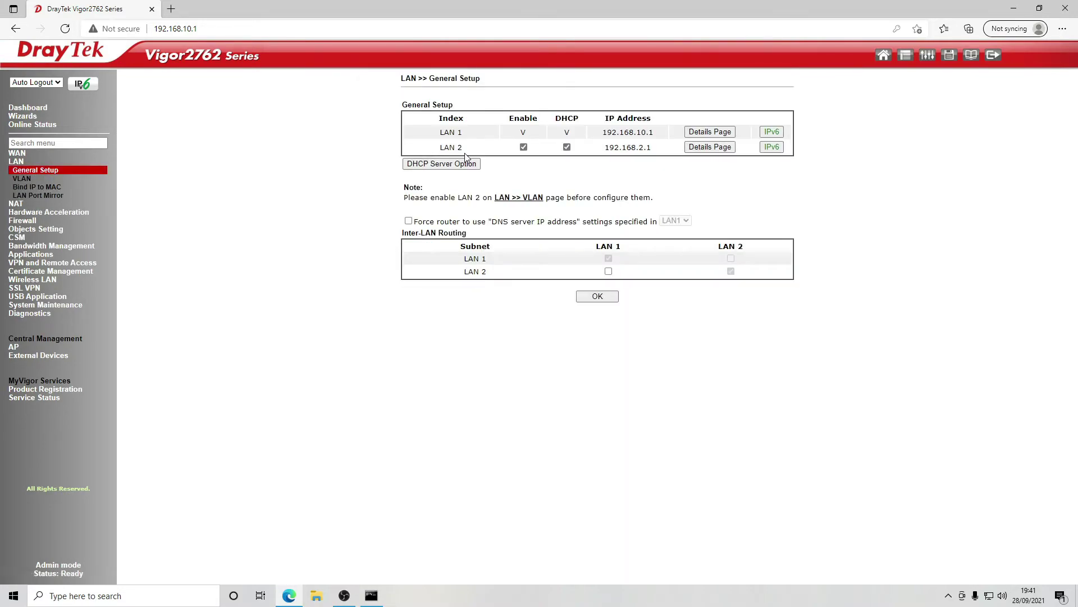
# - Set LAN 2 to 192.168.20.1 with a DHCP pool of 200 addresses from 192.168.20.30, and save
pyautogui.click(708, 148)
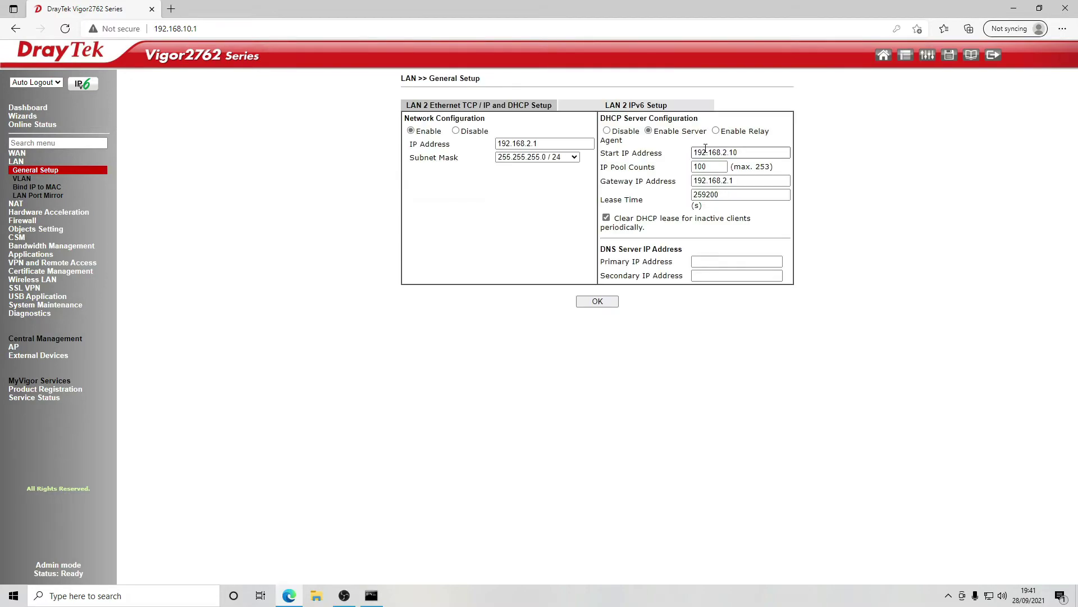
pyautogui.click(531, 144)
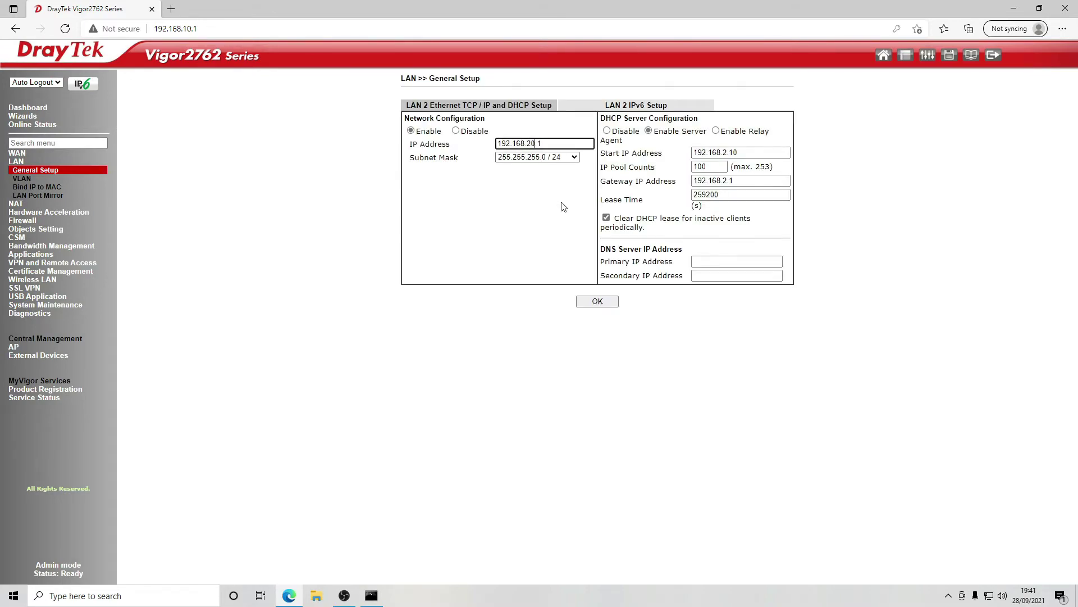
pyautogui.click(726, 153)
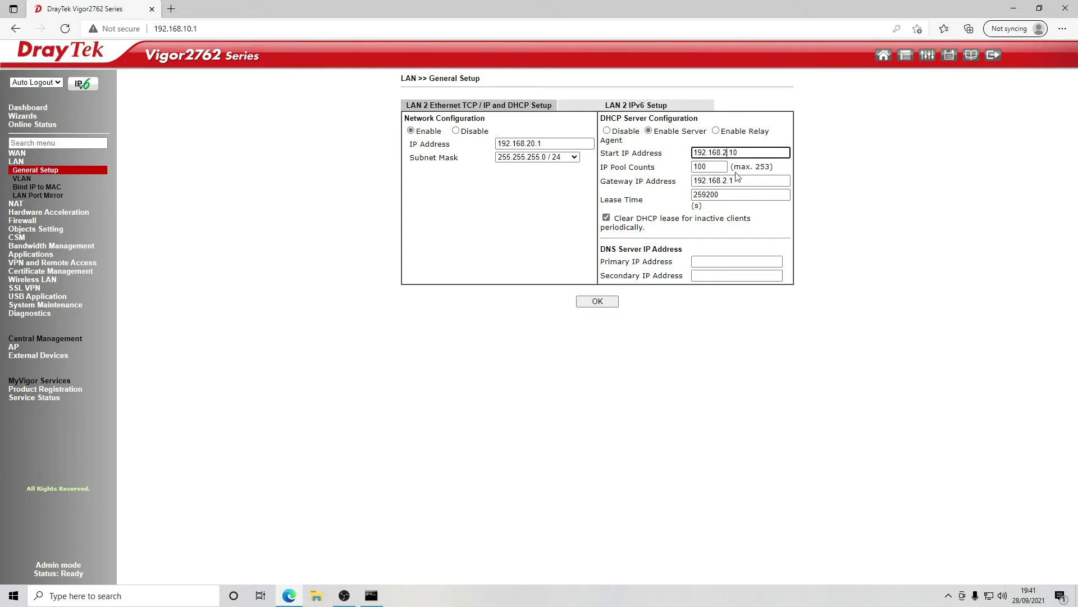
pyautogui.write('0')
pyautogui.click(726, 180)
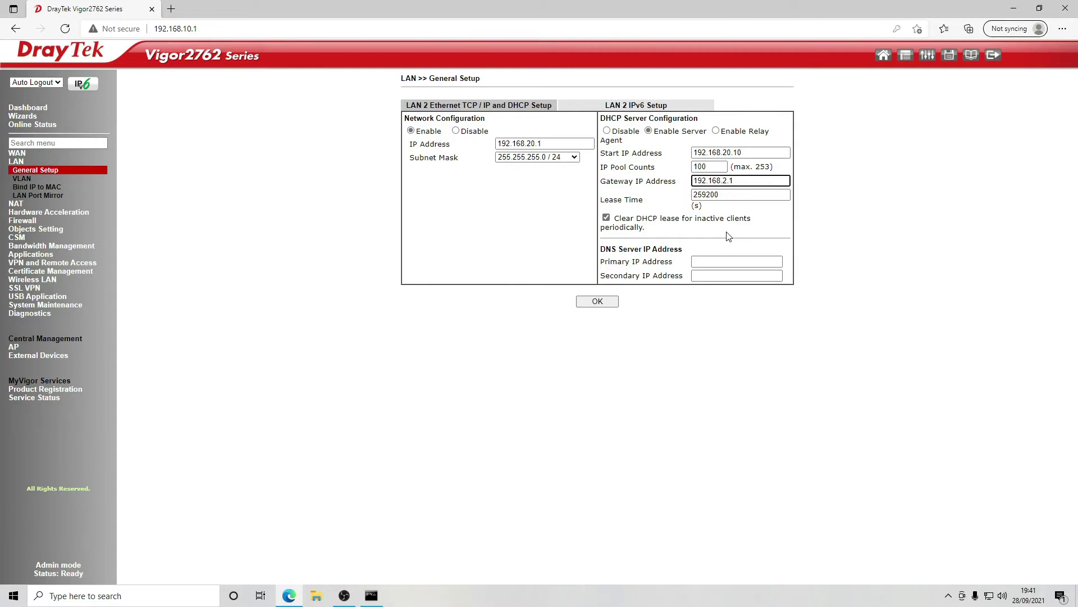
pyautogui.click(740, 152)
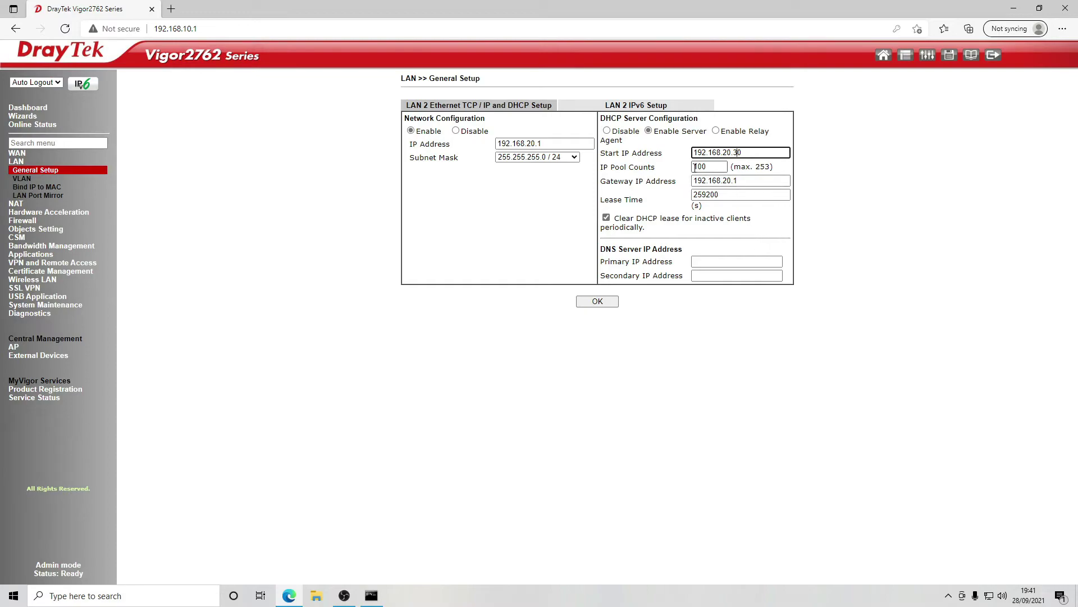
pyautogui.moveTo(701, 166); pyautogui.dragTo(688, 177)
pyautogui.click(592, 305)
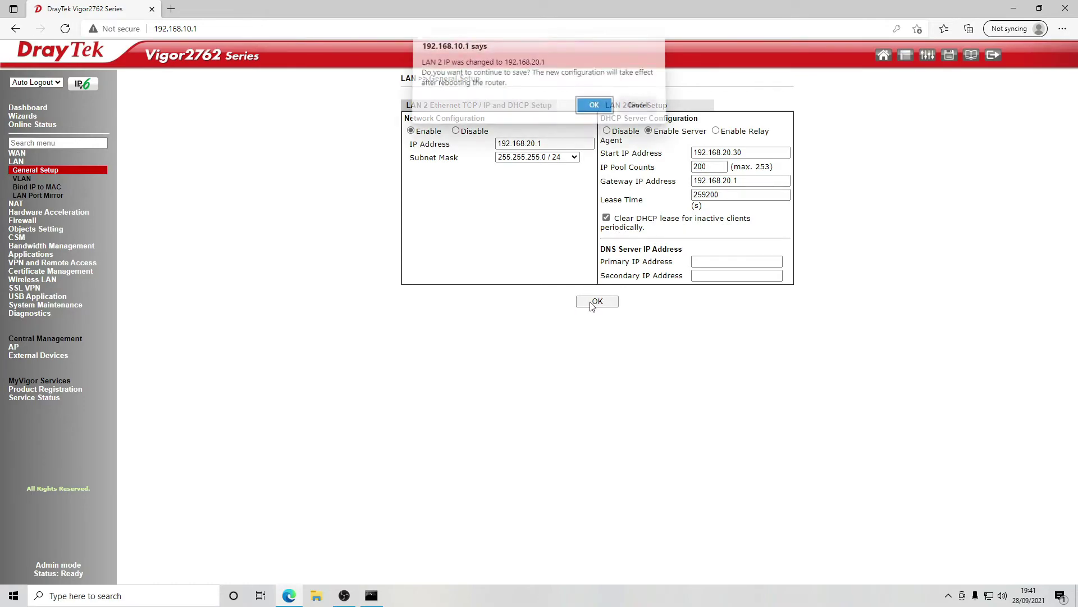
pyautogui.click(599, 112)
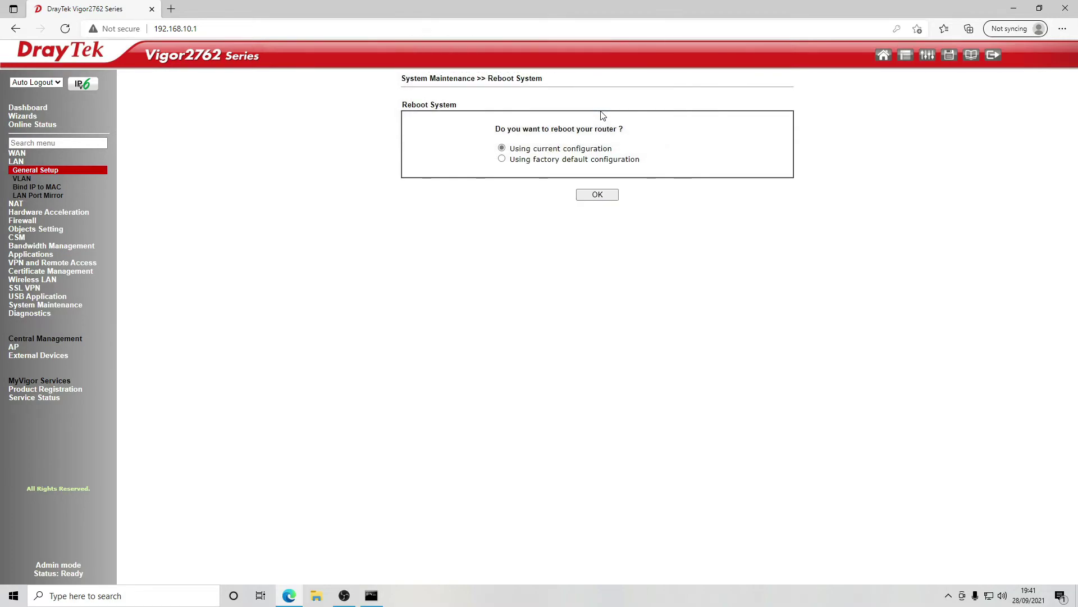
# - Reboot on the current configuration and check that LAN1 is 192.168.10.1/24 and LAN2 is 192.168.20.1/24
pyautogui.click(585, 196)
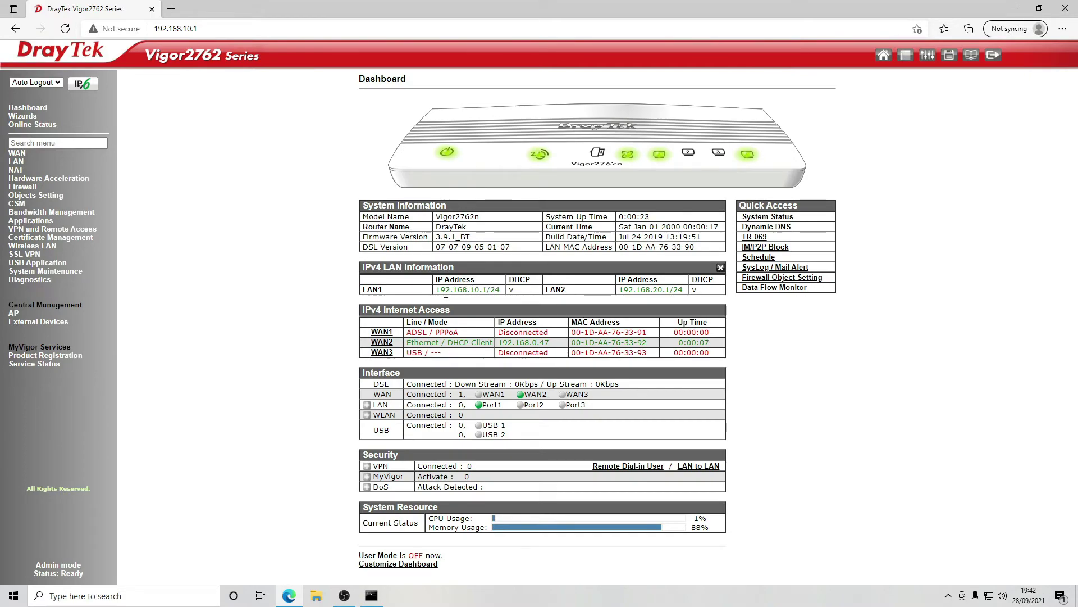
pyautogui.moveTo(440, 290); pyautogui.dragTo(499, 289)
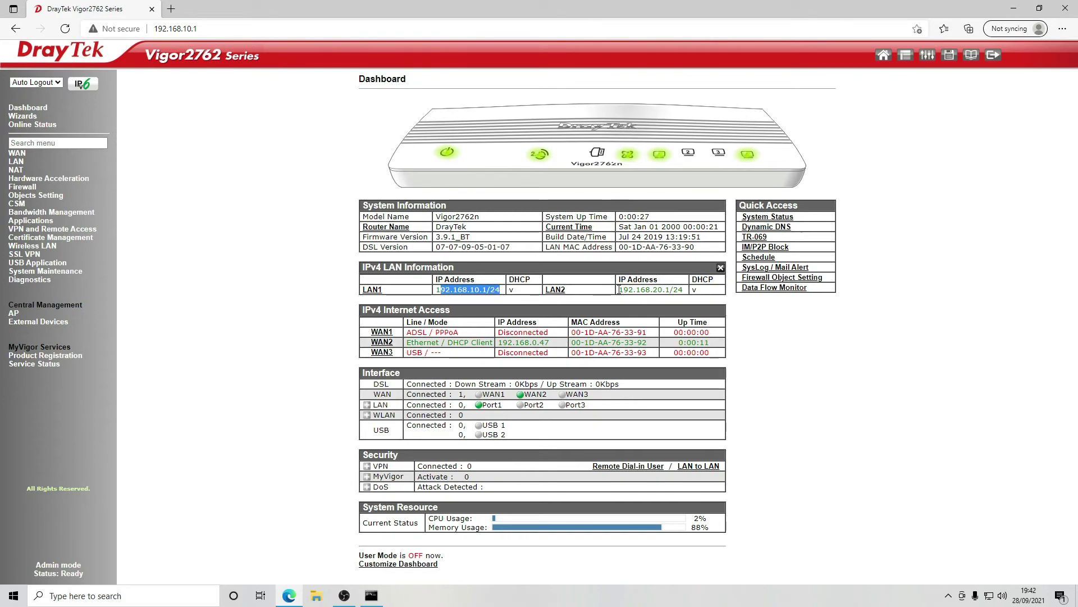
pyautogui.moveTo(618, 290); pyautogui.dragTo(694, 289)
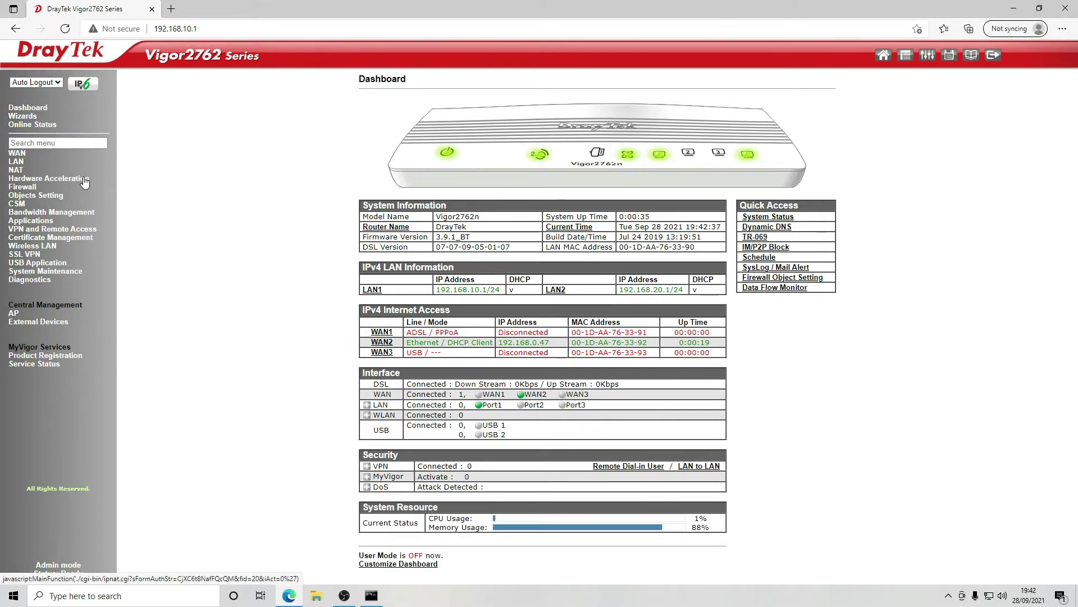
# - Set the wireless mode to 11n Only (2.4 GHz) with the channel on Auto
pyautogui.click(32, 246)
pyautogui.click(33, 255)
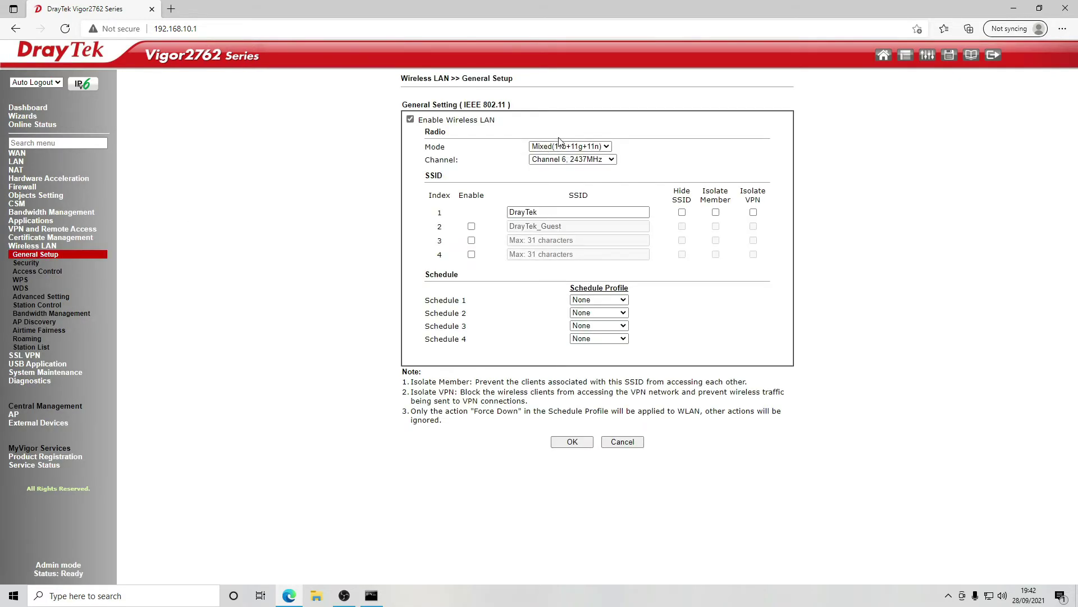
pyautogui.click(597, 145)
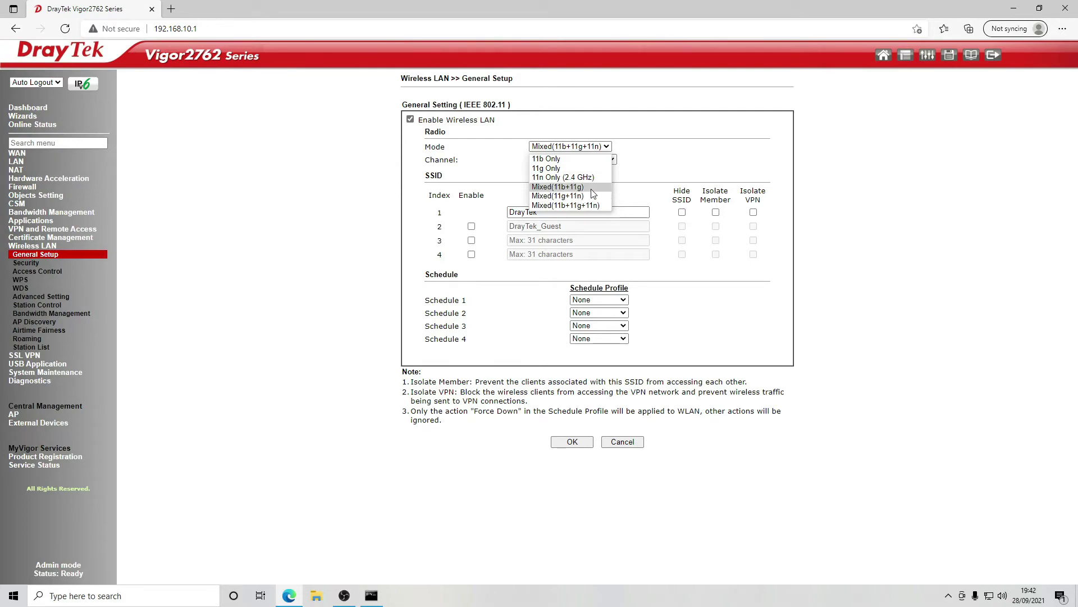
pyautogui.click(597, 178)
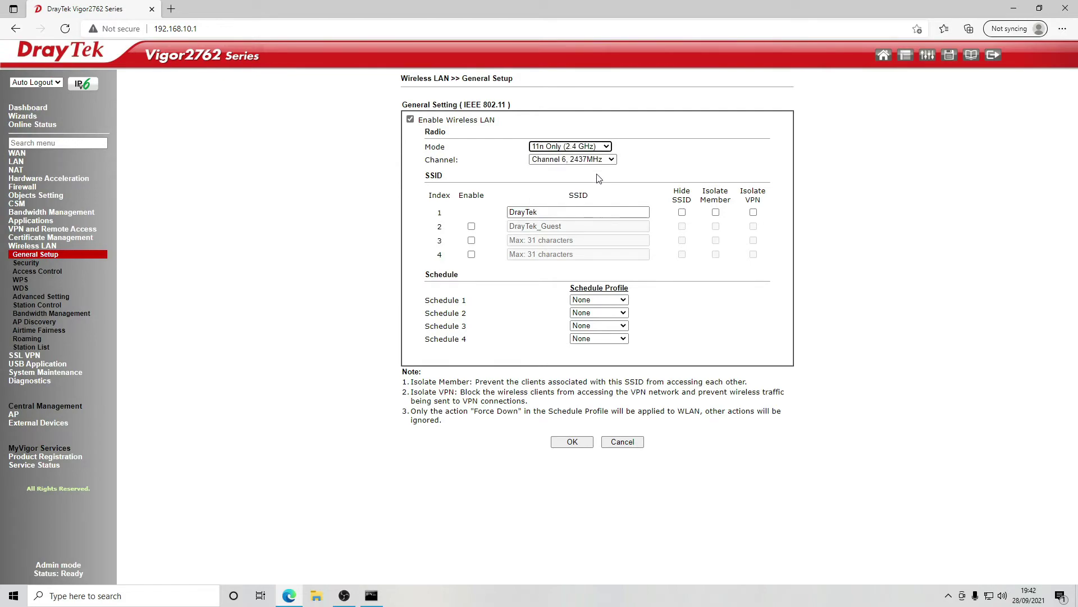
pyautogui.click(607, 160)
pyautogui.click(596, 165)
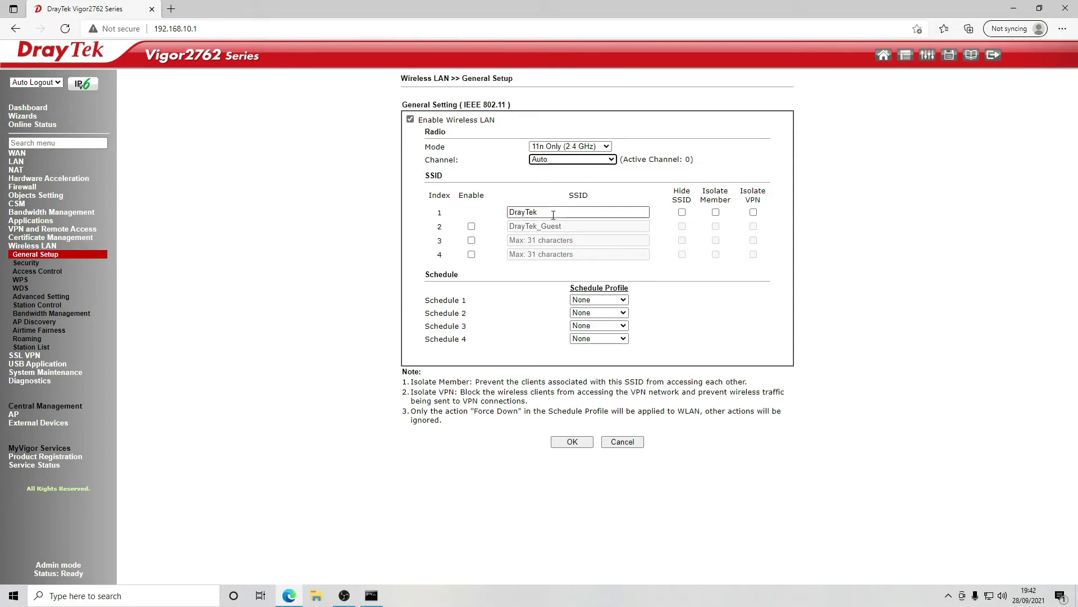
# - Rename SSID 1 to LAN1, enable SSID 2 named LAN2, and save
pyautogui.moveTo(554, 216); pyautogui.dragTo(495, 231)
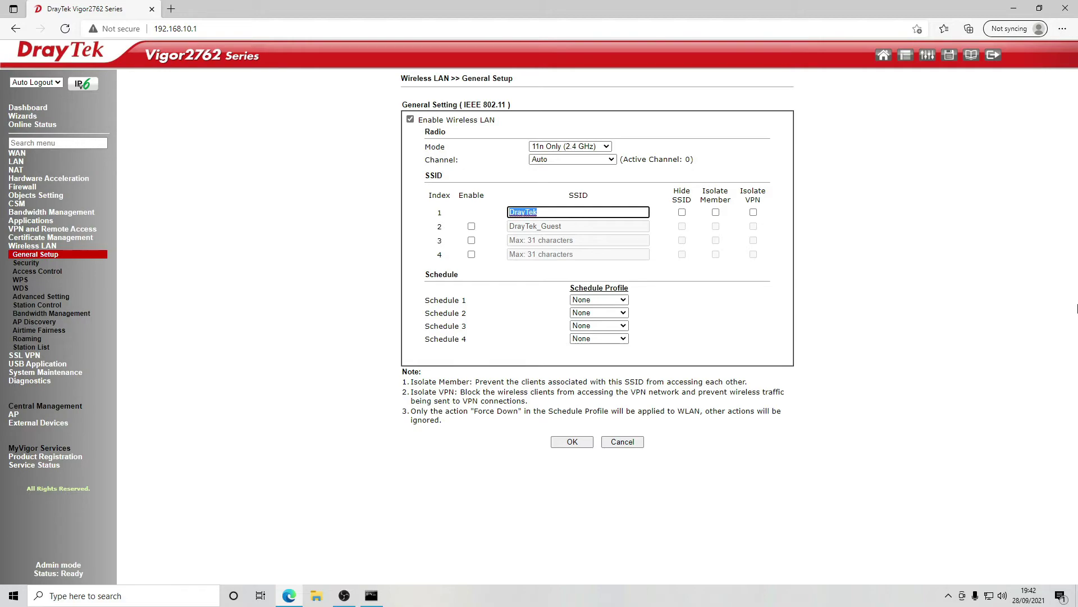
pyautogui.write('LAN1')
pyautogui.click(471, 227)
pyautogui.click(585, 227)
pyautogui.moveTo(585, 227); pyautogui.dragTo(511, 247)
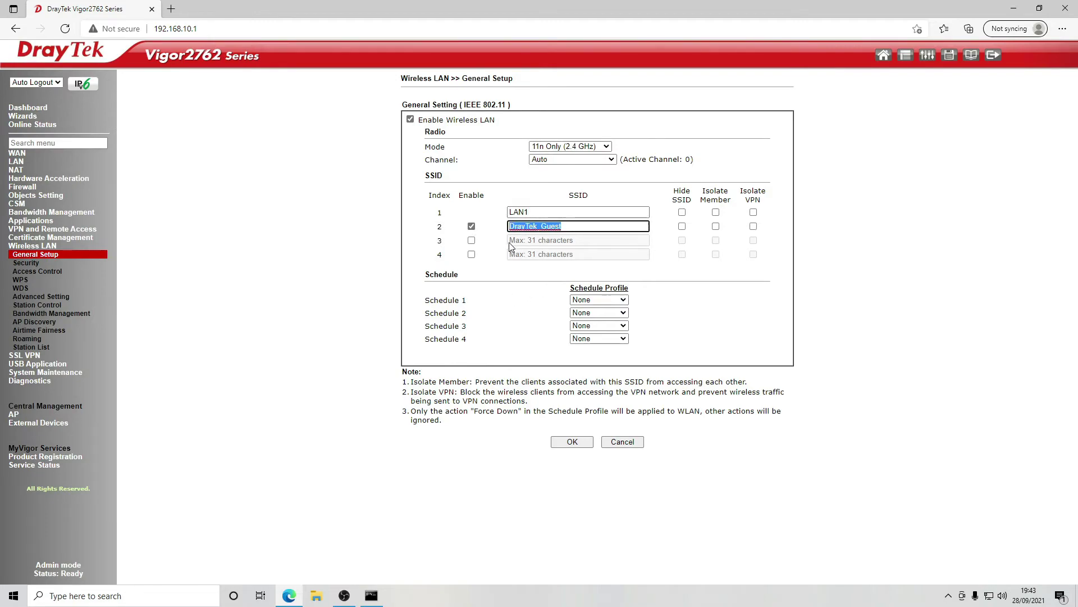
pyautogui.write('LAN2')
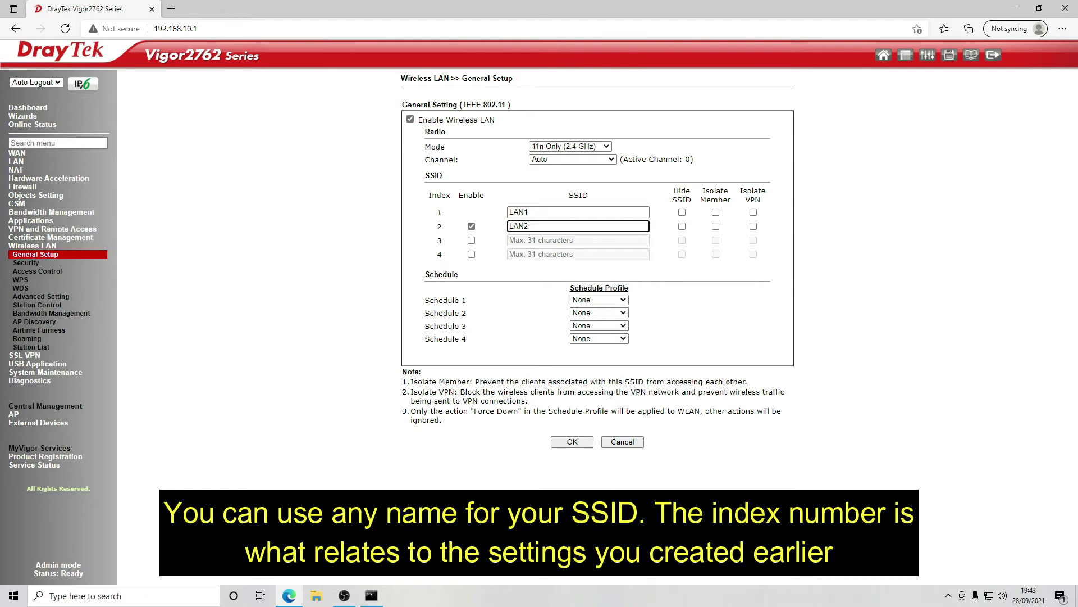
pyautogui.click(572, 443)
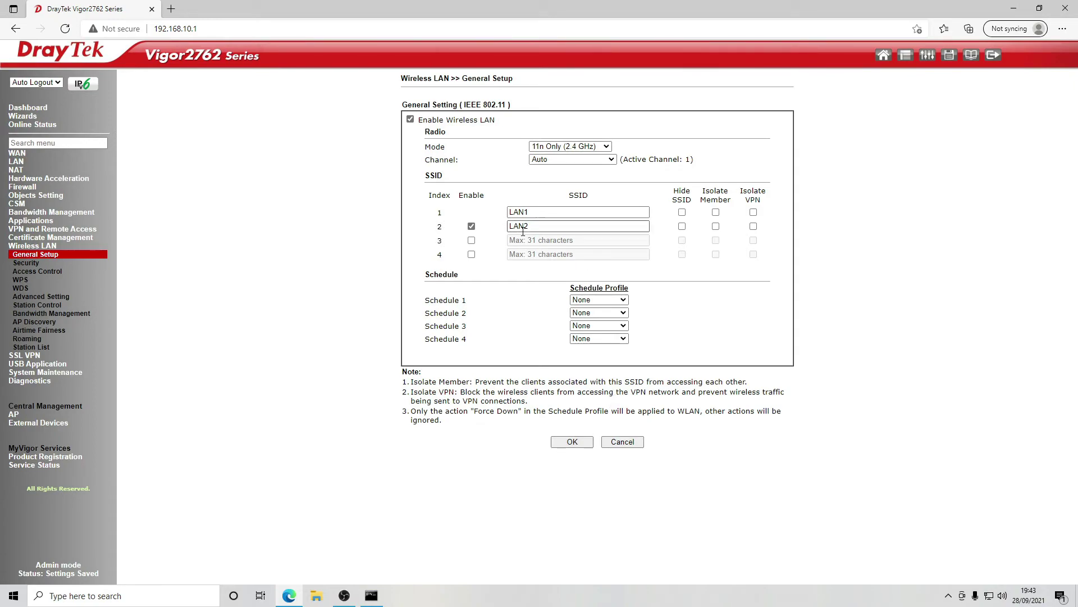
# - Review the VLAN table: VLAN1 with P1+SSID1, VLAN2 with P2+SSID2 on LAN 2
pyautogui.doubleClick(440, 212)
pyautogui.click(17, 162)
pyautogui.click(23, 179)
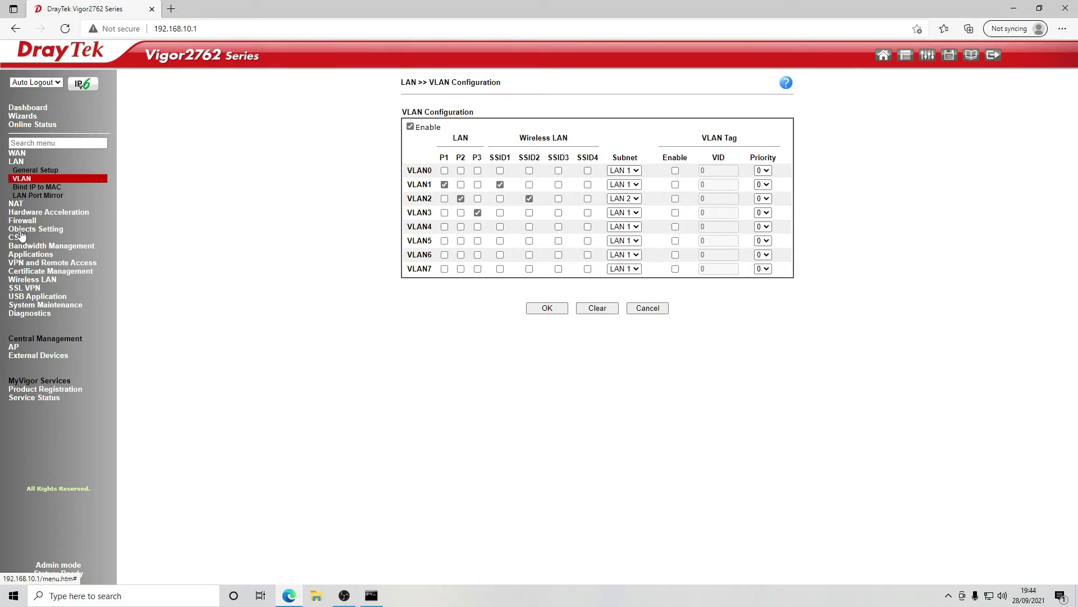
pyautogui.click(41, 279)
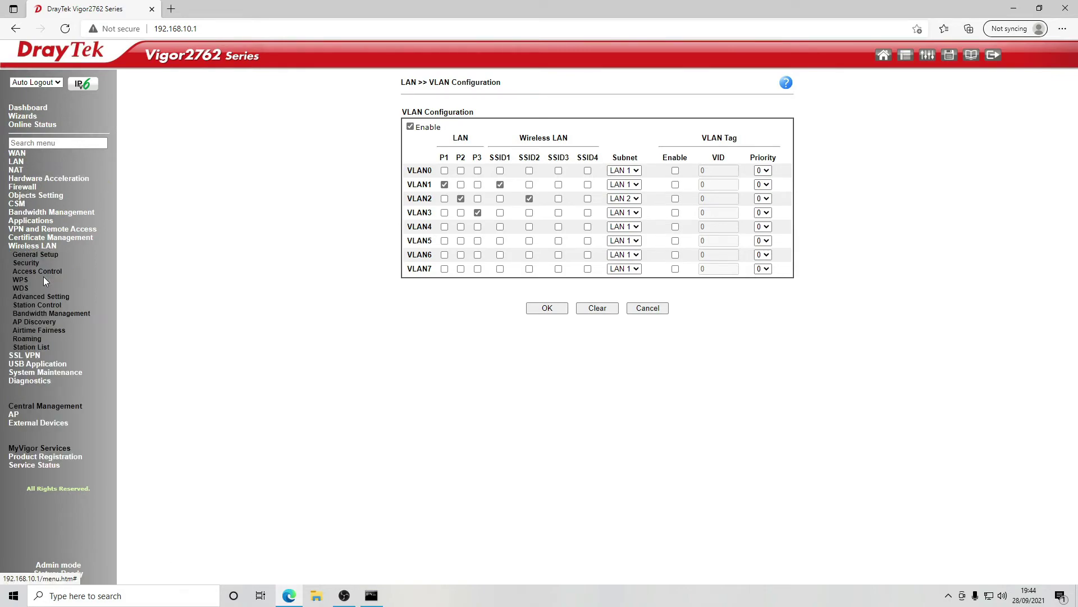
# - Set SSID 1 (LAN1) security to WPA2/PSK and enter a new pre-shared key
pyautogui.click(32, 264)
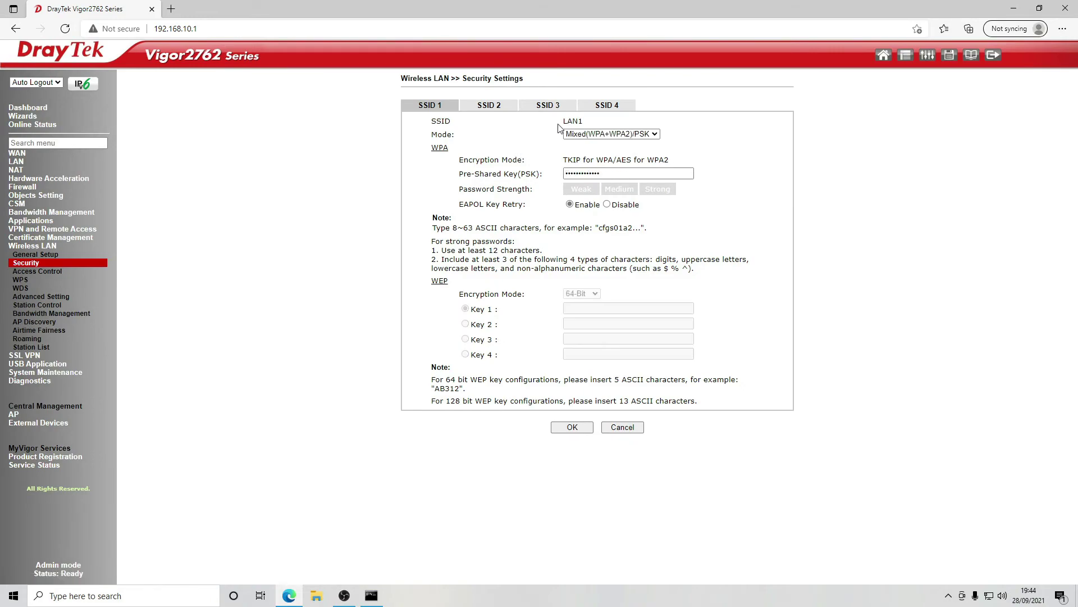
pyautogui.click(621, 135)
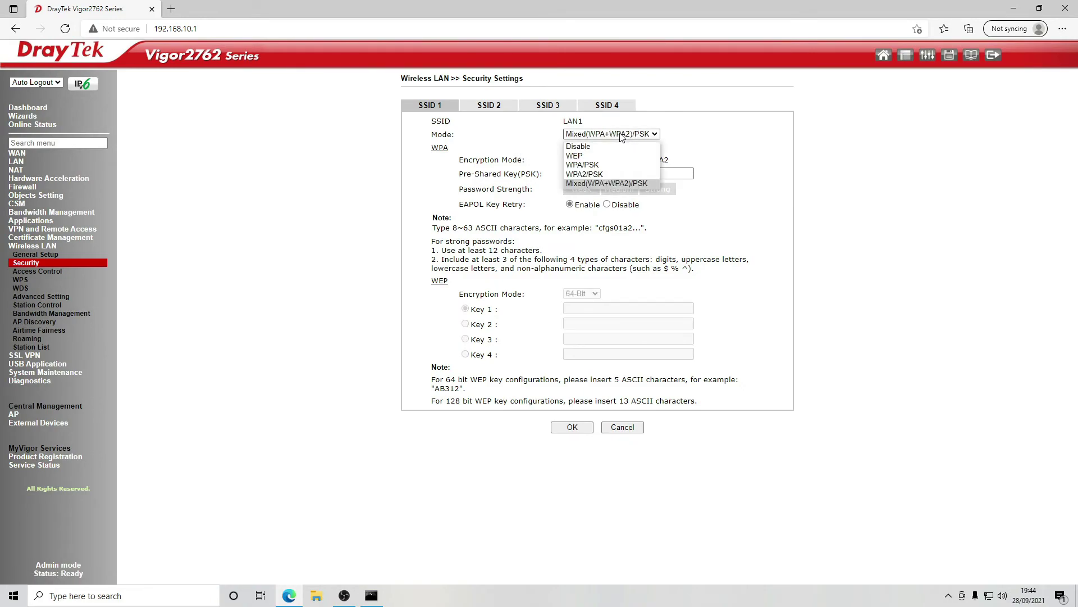
pyautogui.click(604, 174)
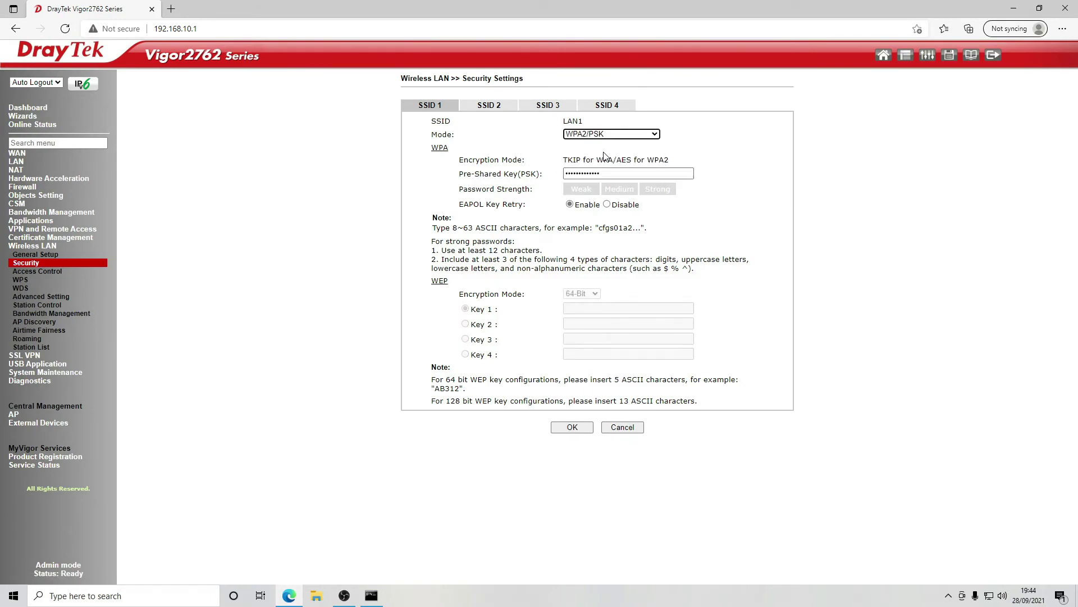
pyautogui.moveTo(556, 192); pyautogui.dragTo(553, 190)
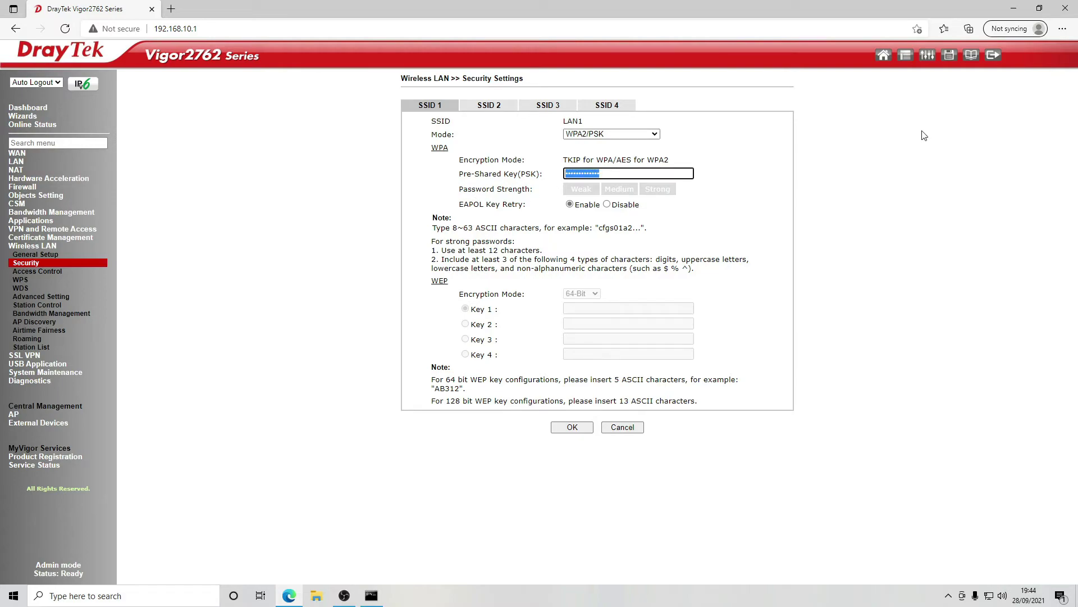
pyautogui.write('••')
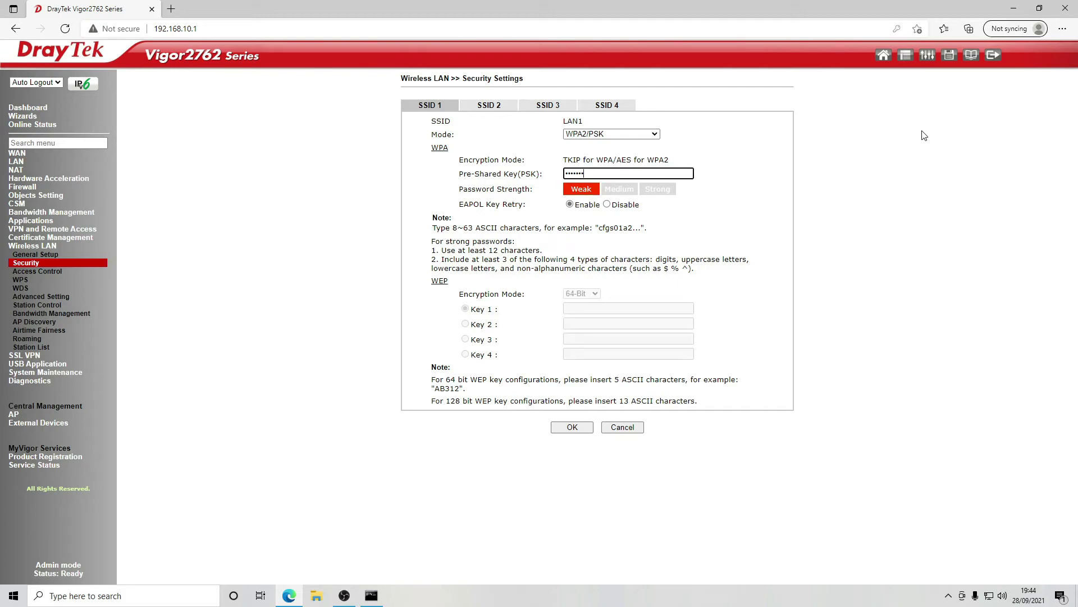
pyautogui.write('•')
pyautogui.moveTo(587, 173); pyautogui.dragTo(534, 195)
pyautogui.write('•')
pyautogui.press('BackSpace')
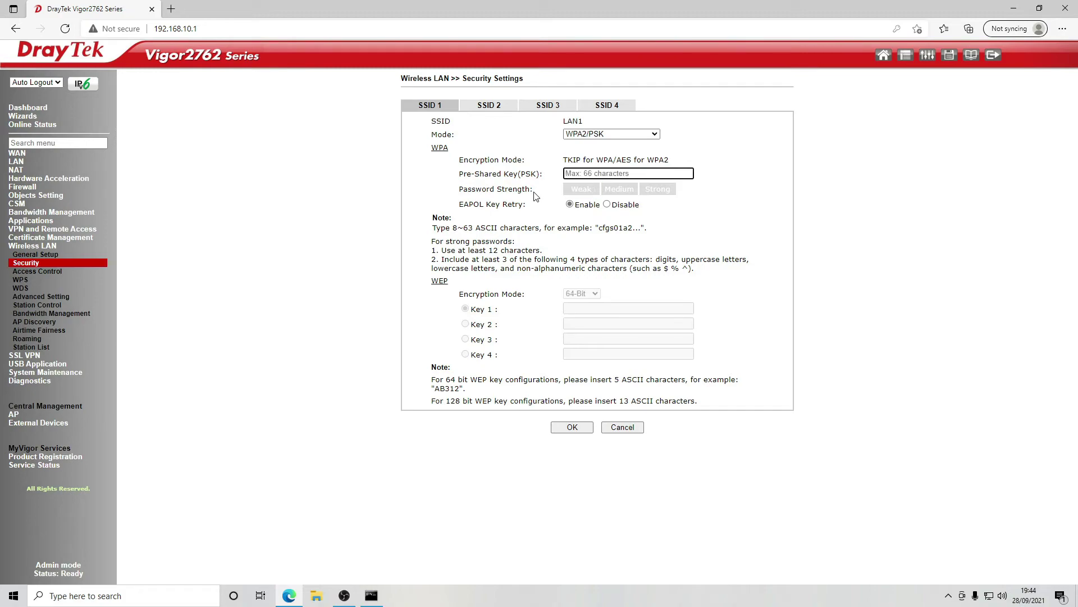
pyautogui.write('•••••••')
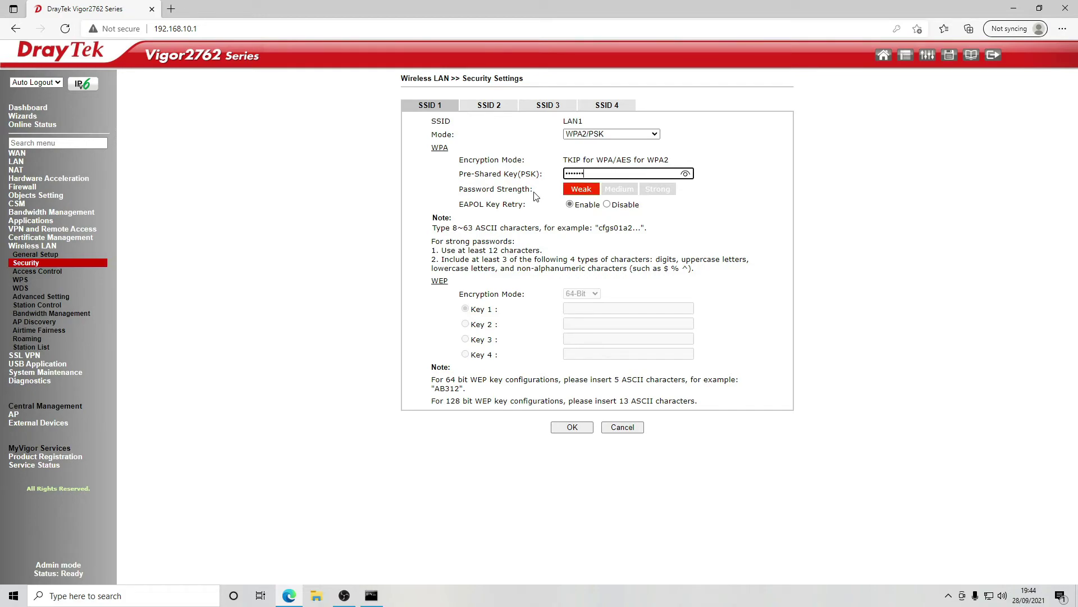
pyautogui.write('••')
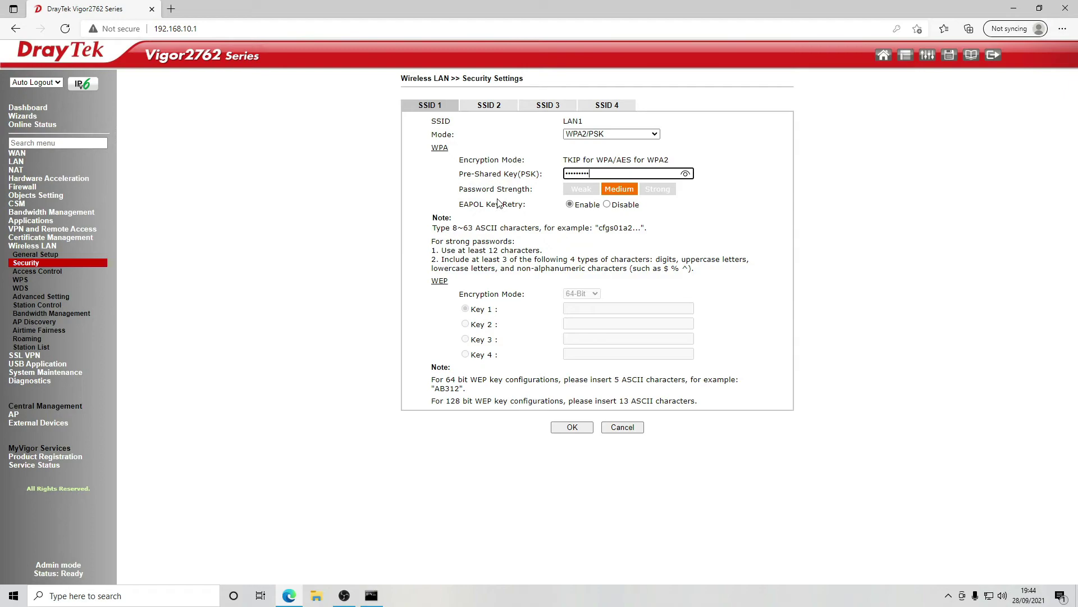
pyautogui.click(500, 109)
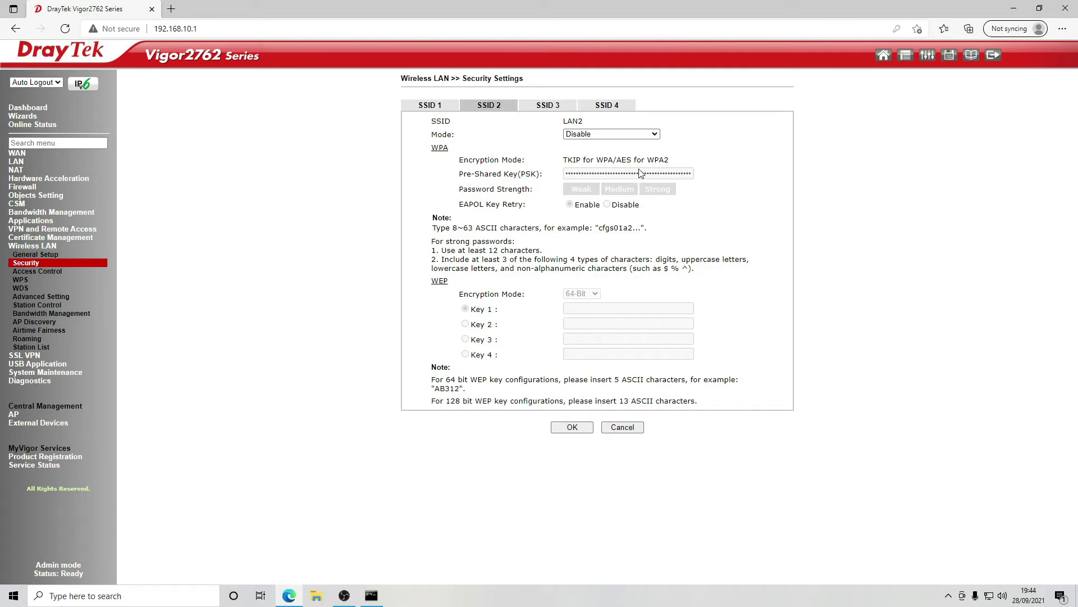
# - Set SSID 2 (LAN2) to WPA2/PSK, enter its pre-shared key, and save
pyautogui.click(639, 133)
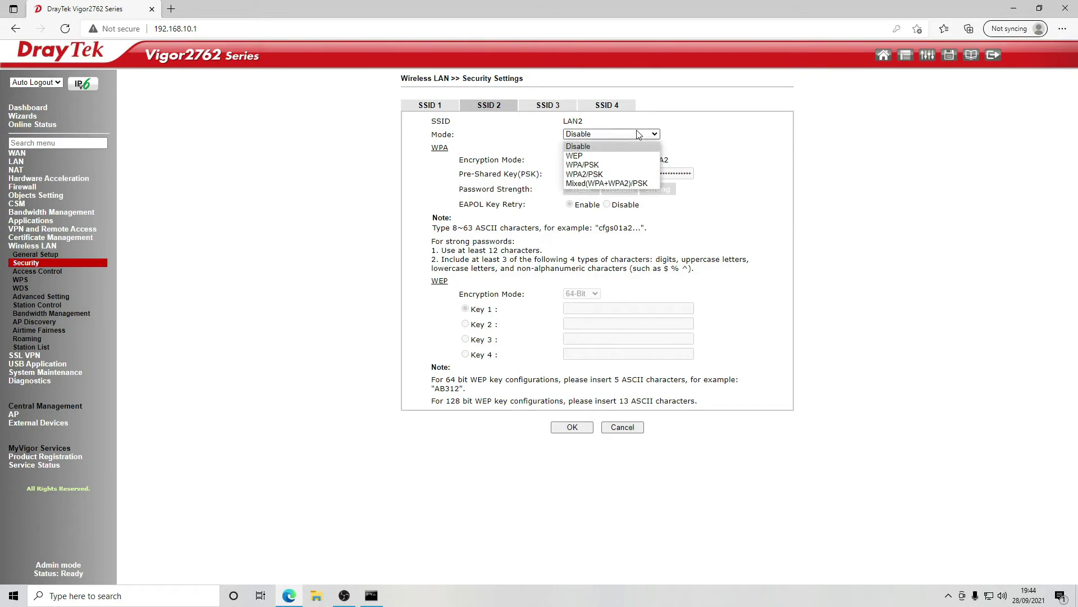
pyautogui.click(616, 169)
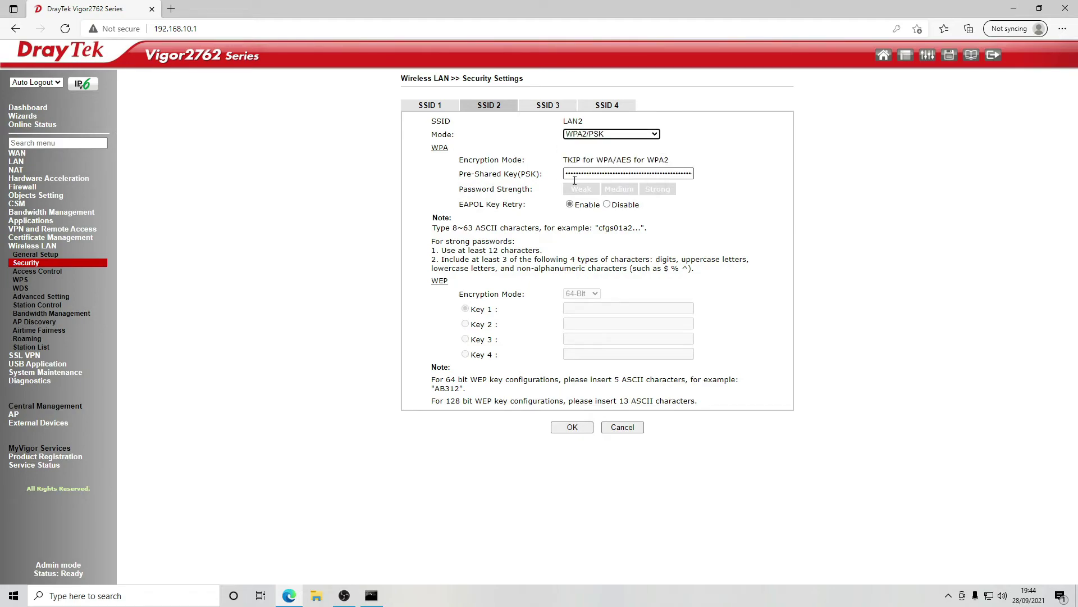
pyautogui.moveTo(569, 171); pyautogui.dragTo(859, 131)
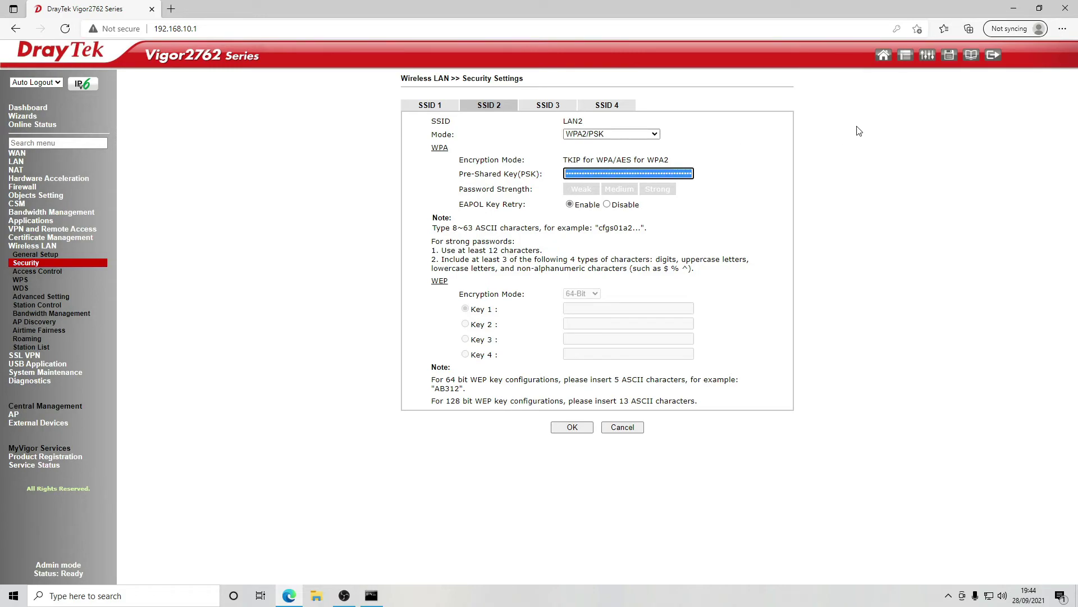
pyautogui.write('a')
pyautogui.press('BackSpace')
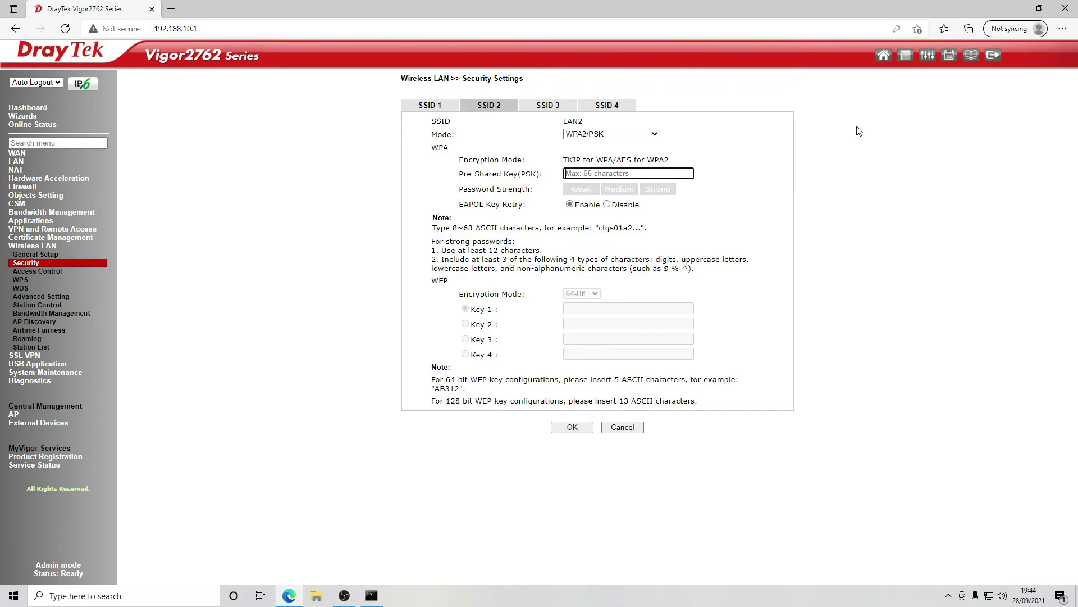
pyautogui.write('a')
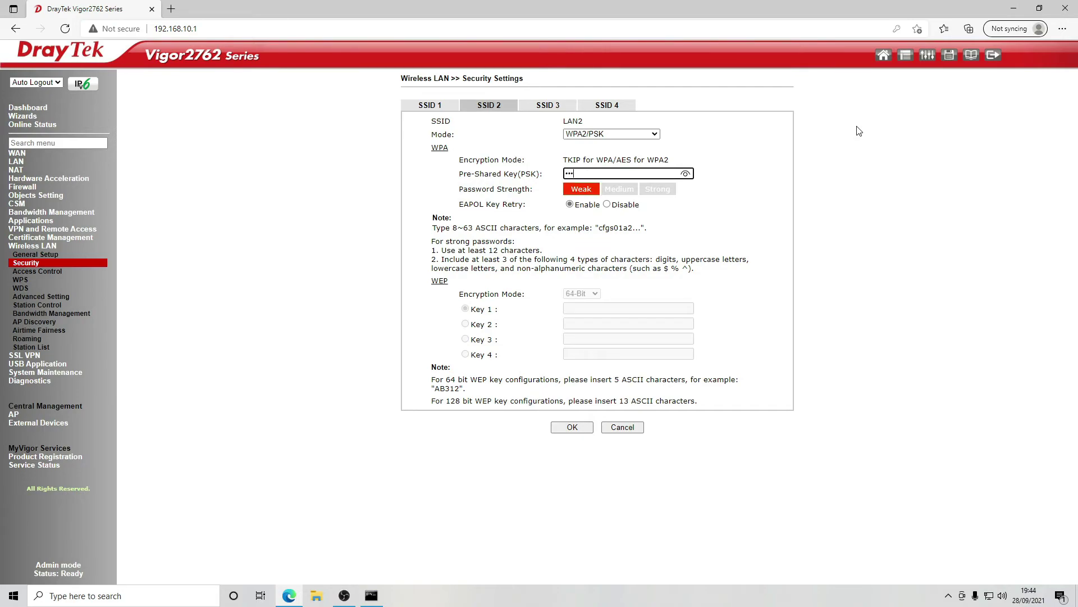
pyautogui.write('bcdefgh1')
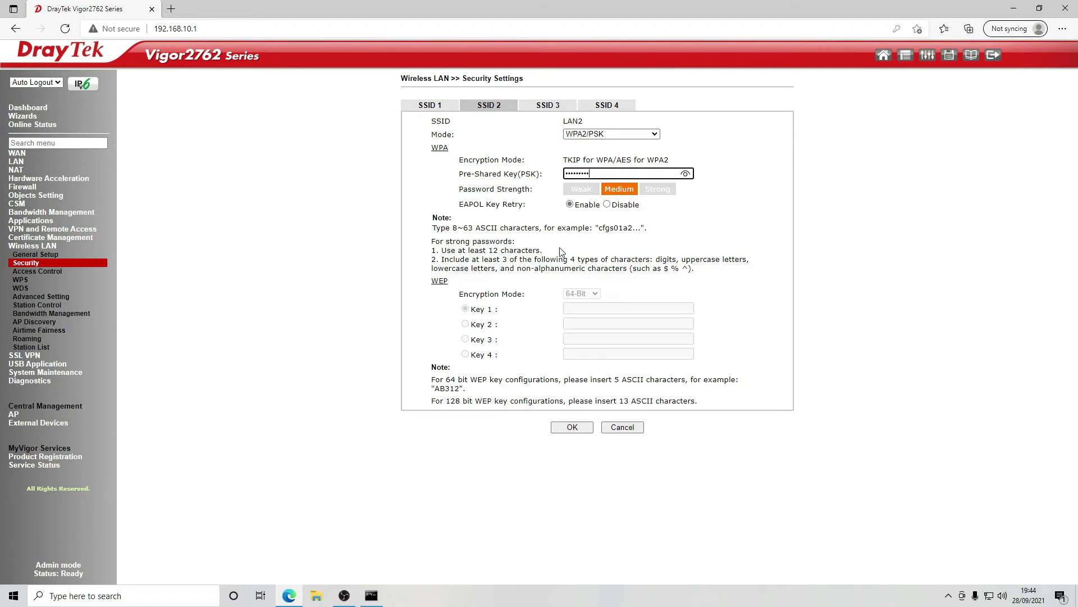
pyautogui.click(434, 114)
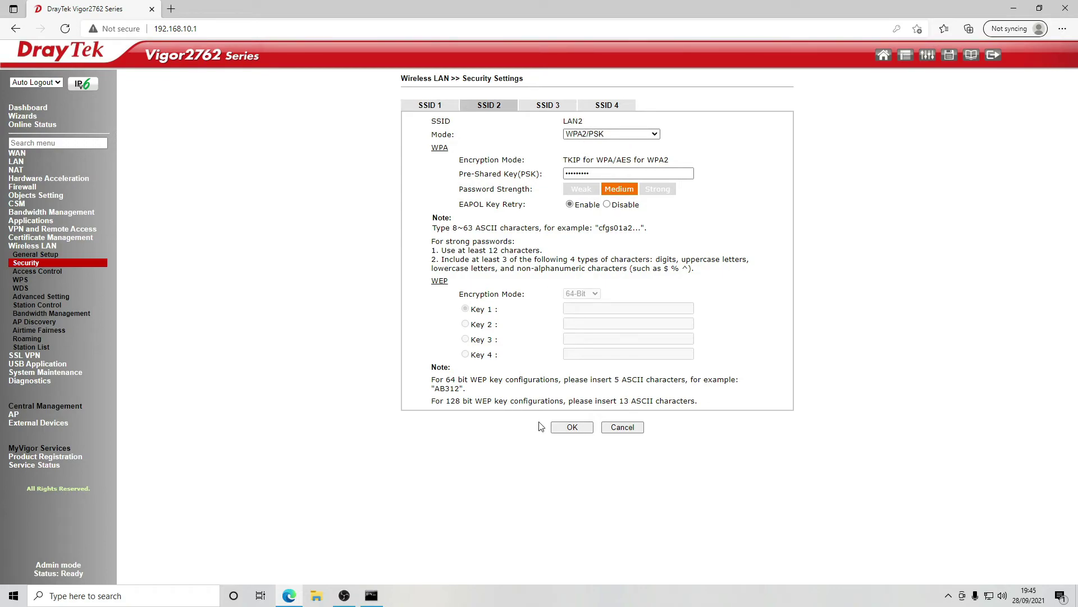
pyautogui.click(576, 431)
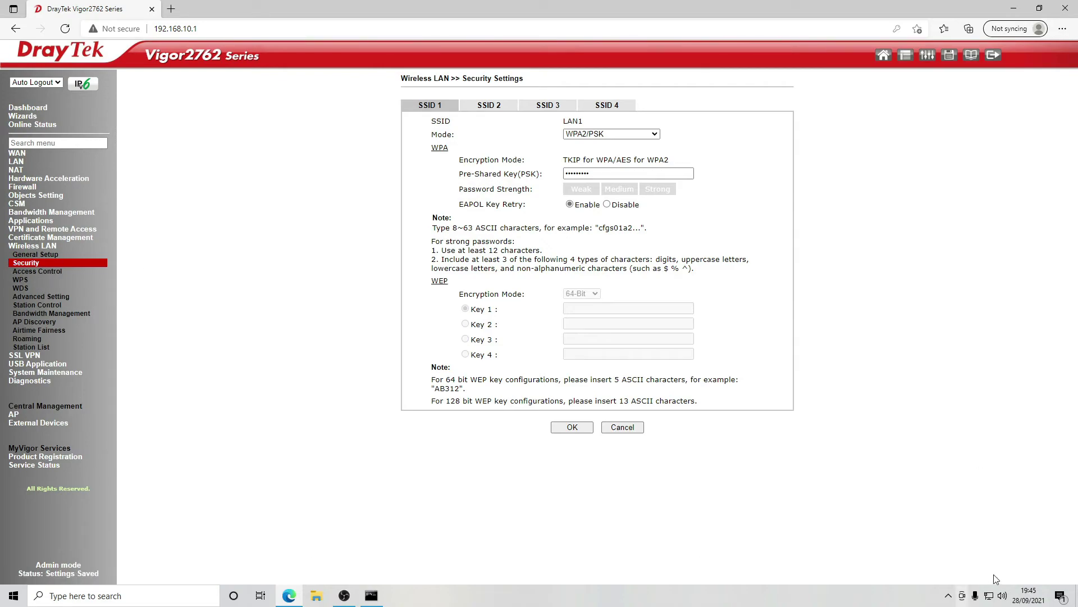
# - Turn Wi-Fi on to confirm LAN1 and LAN2 are listed, then switch it off again
pyautogui.click(989, 595)
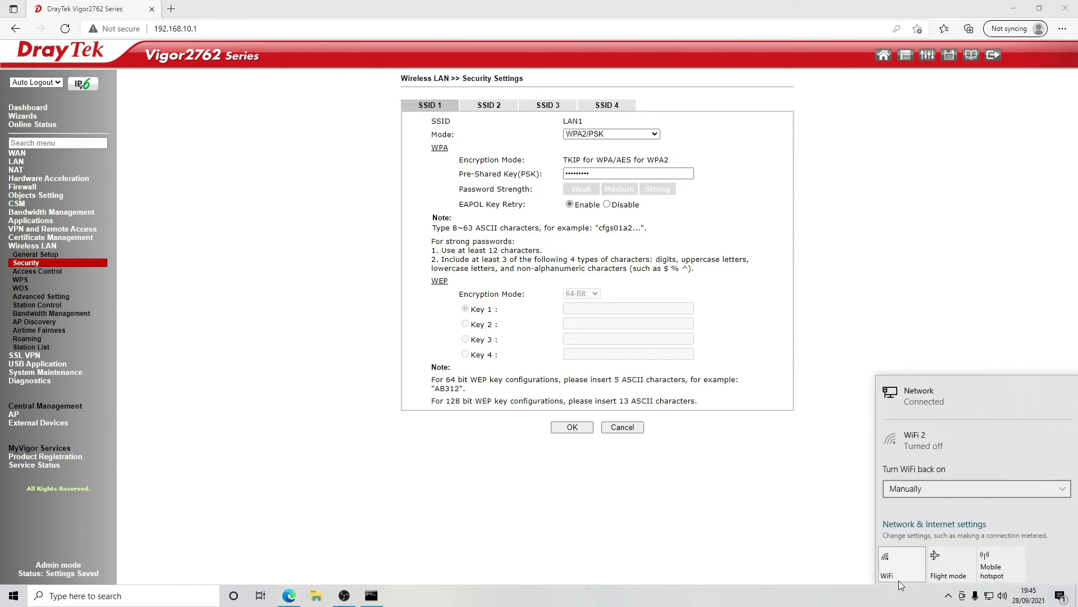
pyautogui.click(898, 581)
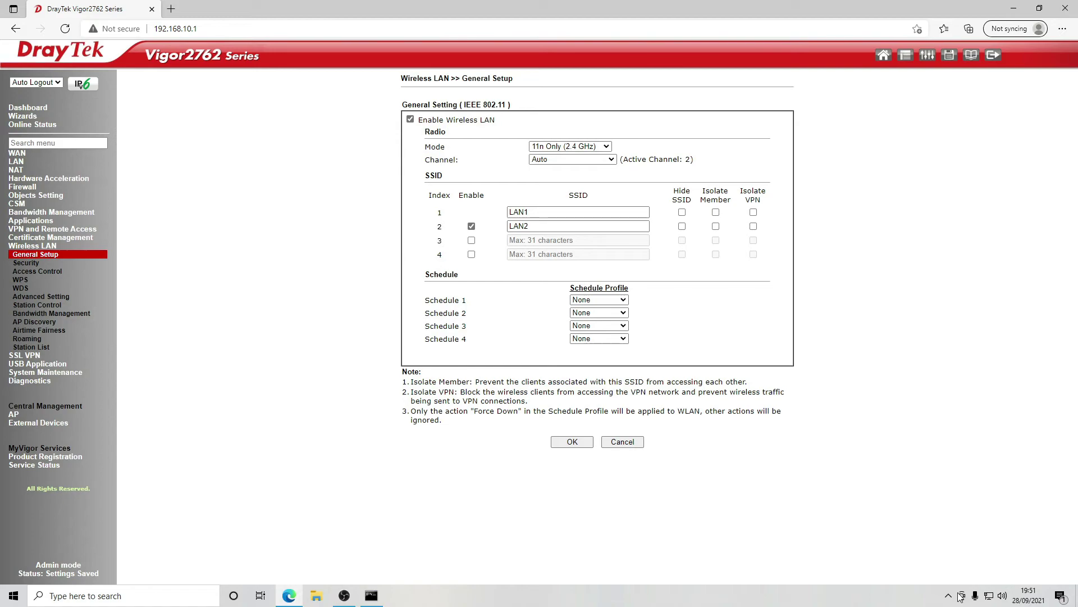
pyautogui.click(961, 596)
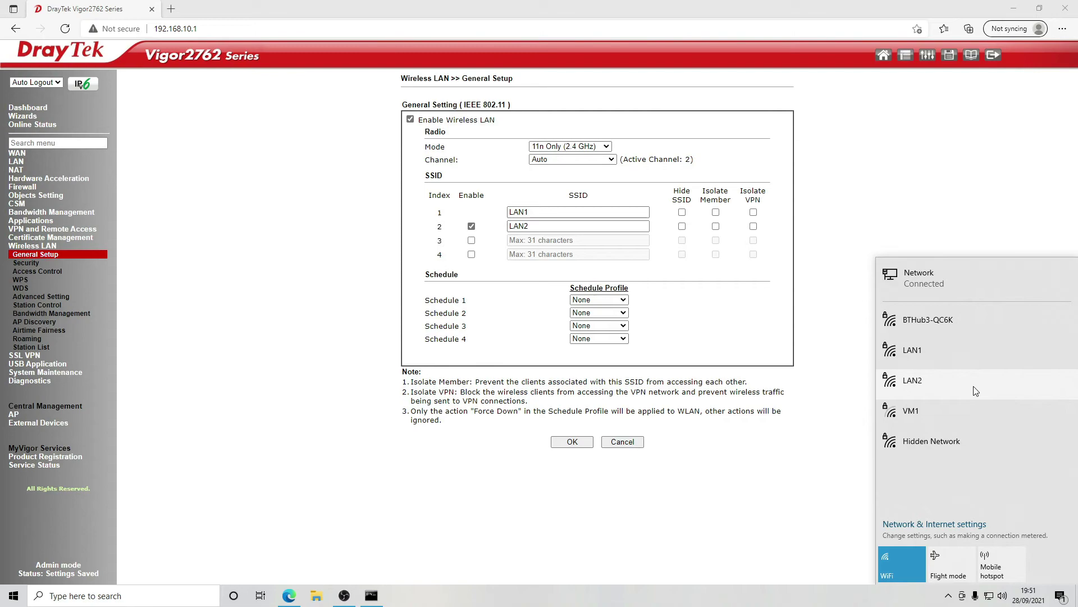
pyautogui.click(900, 563)
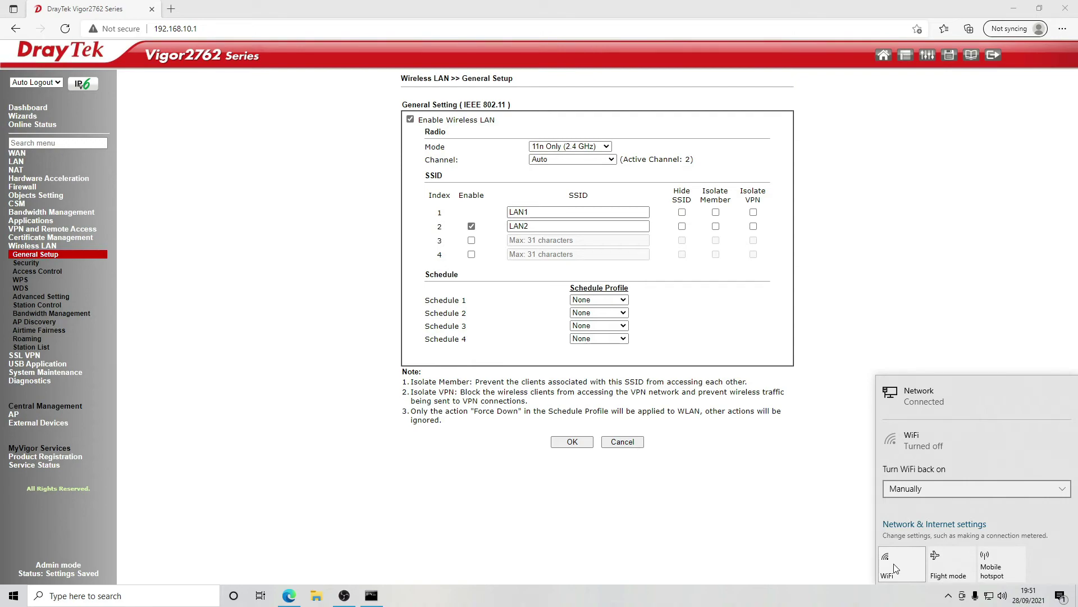
pyautogui.click(618, 522)
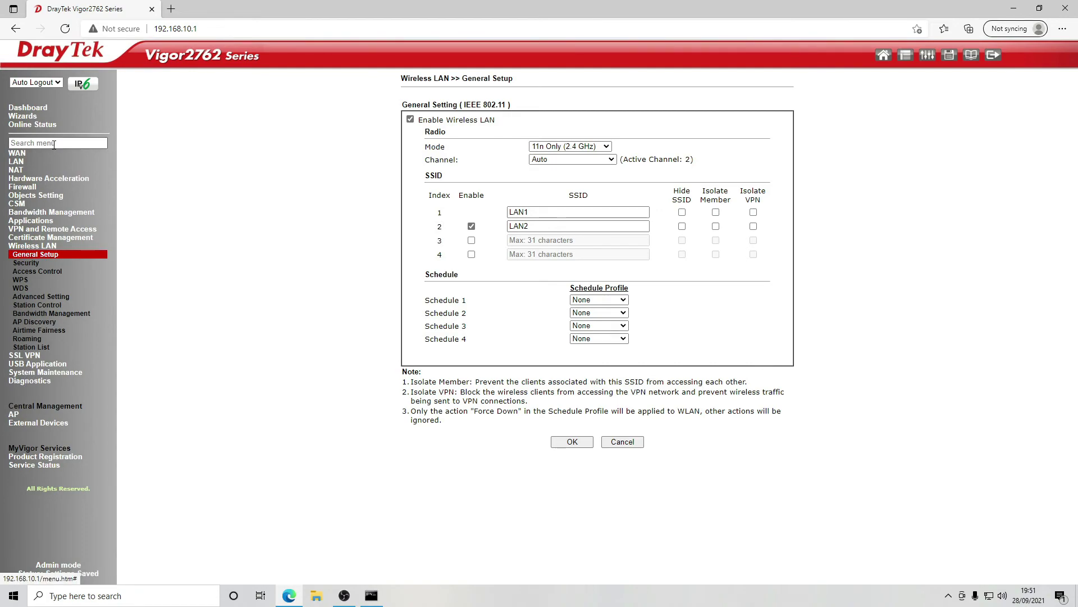
# - Check Physical Connection status, then view LAN > VLAN with SSID1 on LAN 1 and SSID2 on LAN 2
pyautogui.click(37, 126)
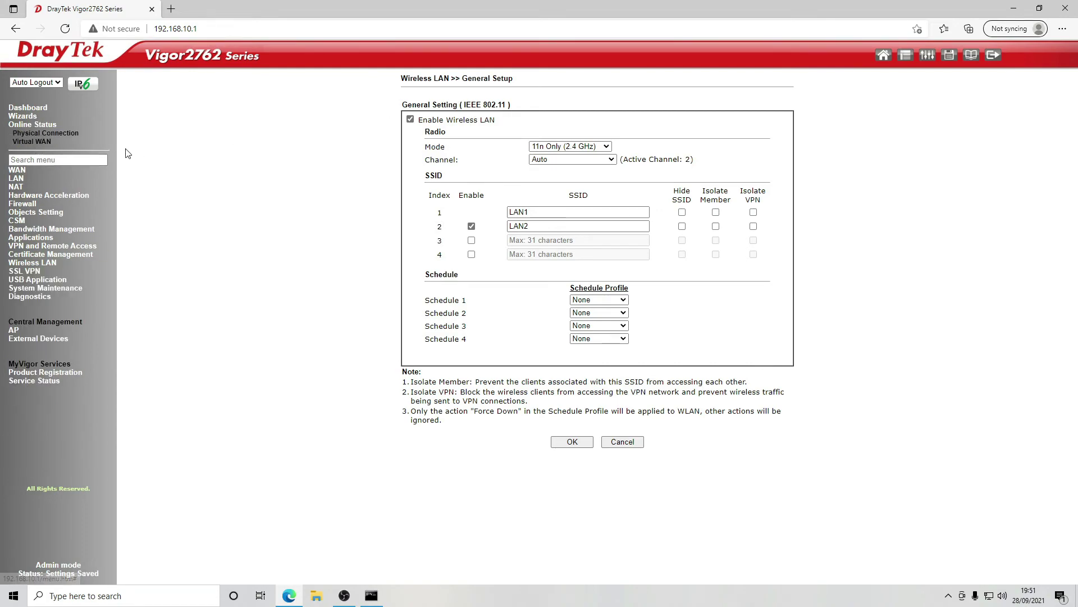
pyautogui.click(62, 137)
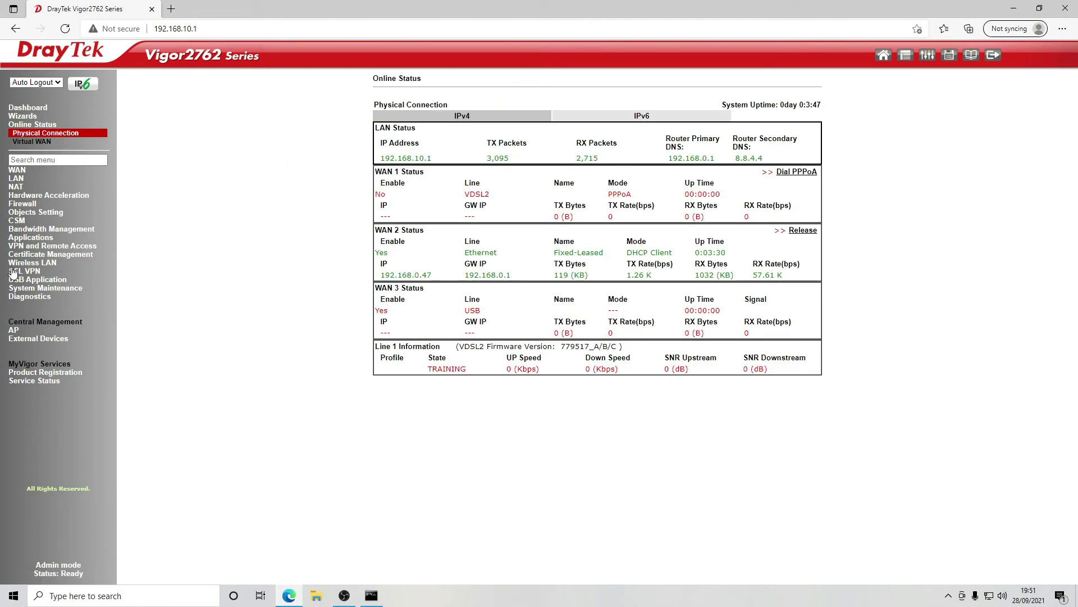
pyautogui.click(18, 178)
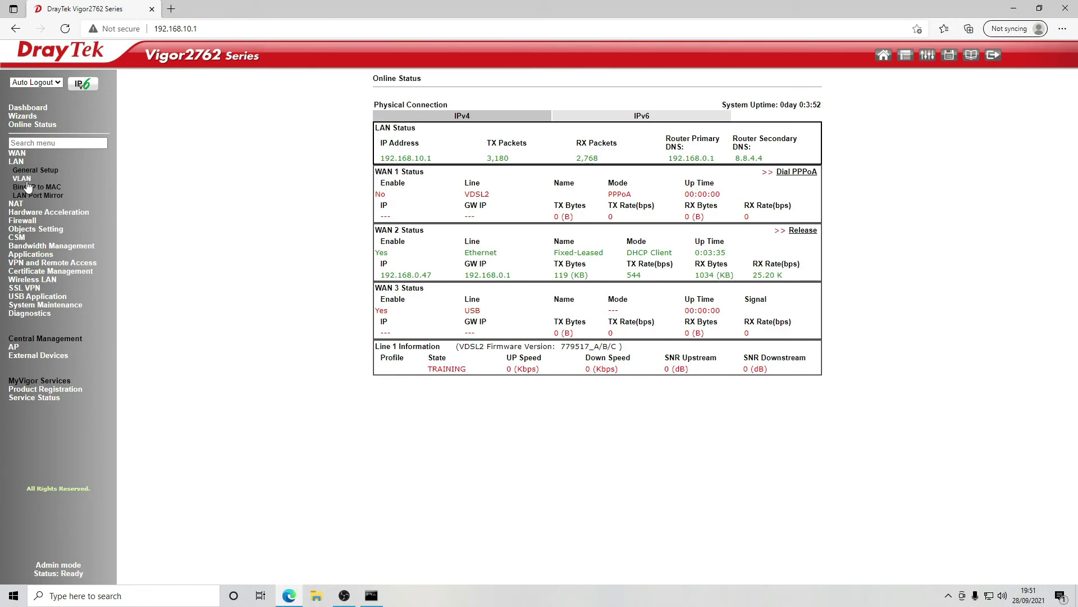
pyautogui.click(22, 178)
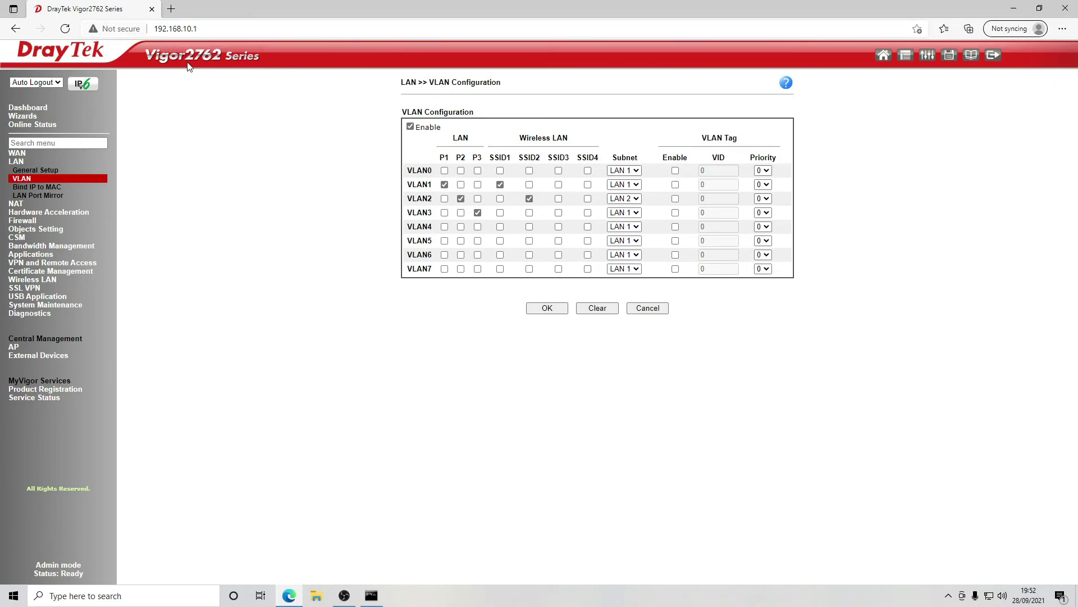
pyautogui.click(170, 31)
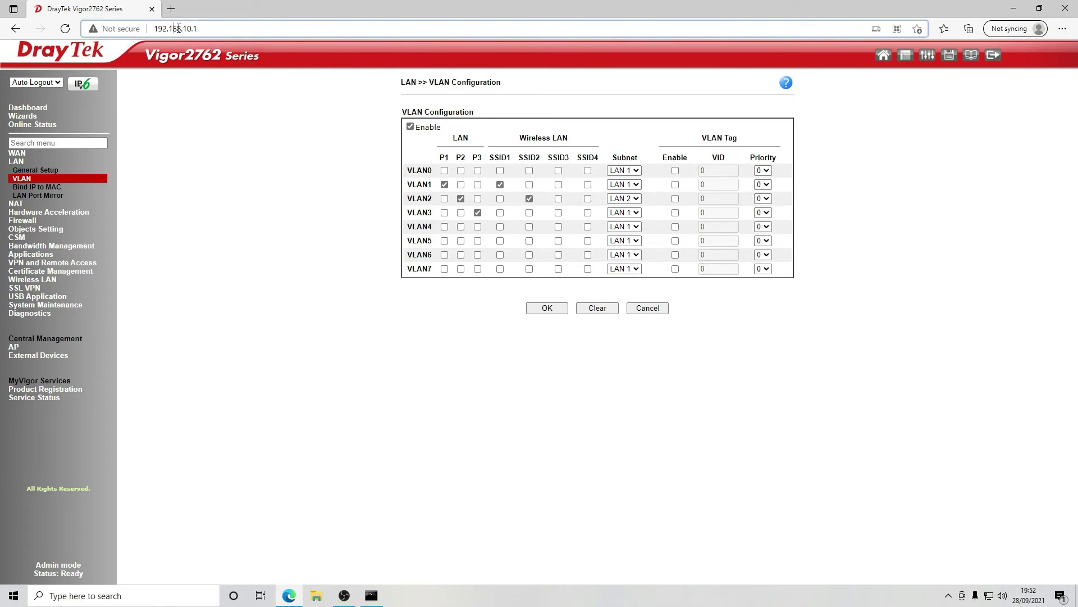
pyautogui.click(218, 26)
# - Rerun ipconfig twice until Ethernet shows 192.168.20.30 with gateway 192.168.20.1, then return to the browser
pyautogui.click(370, 599)
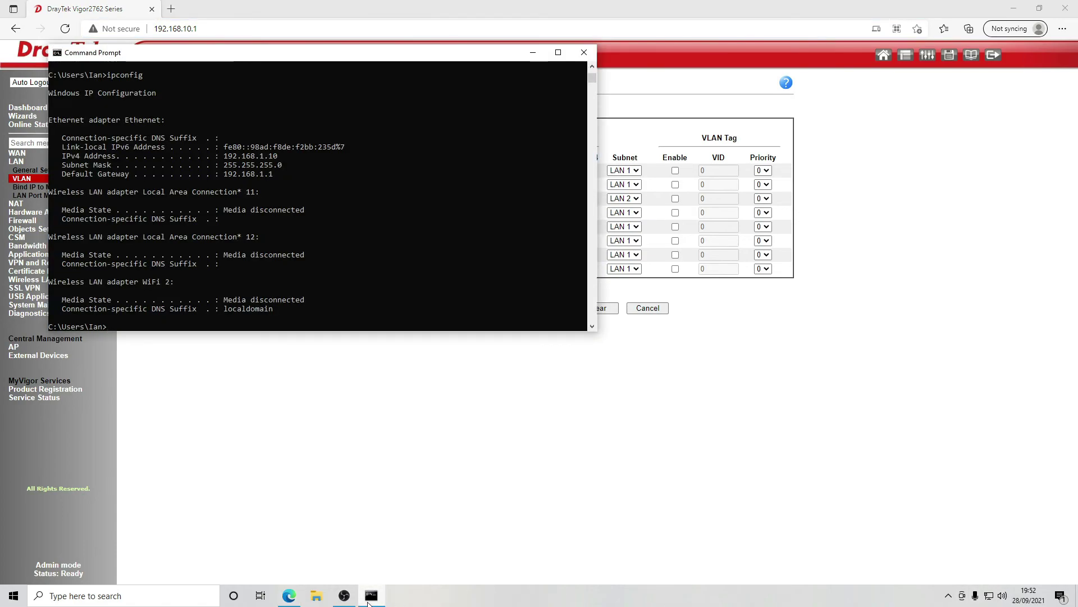
pyautogui.press('Up')
pyautogui.press('Return')
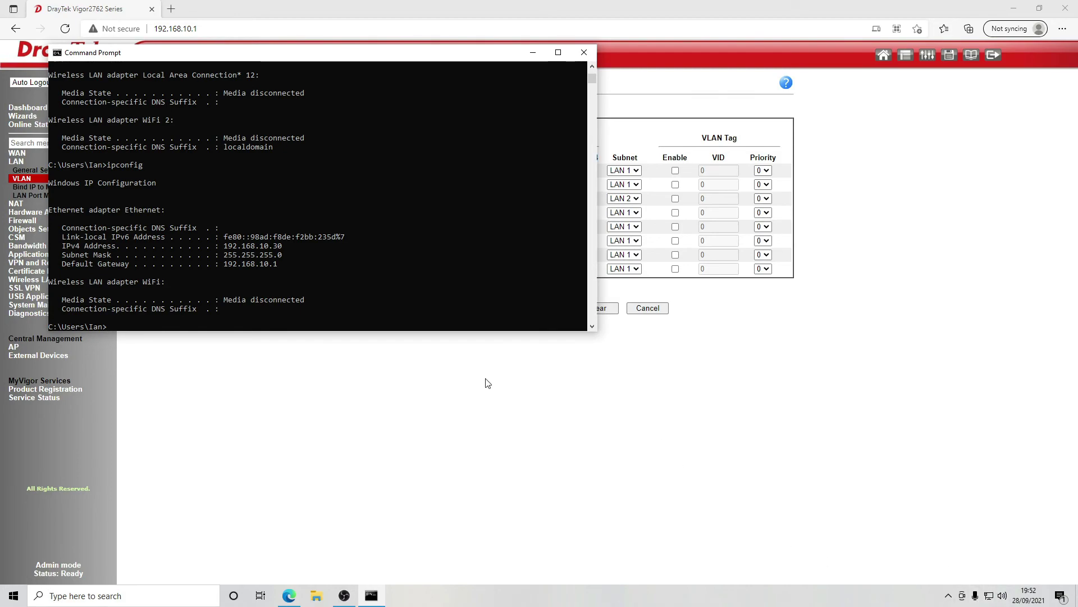
pyautogui.press('Up')
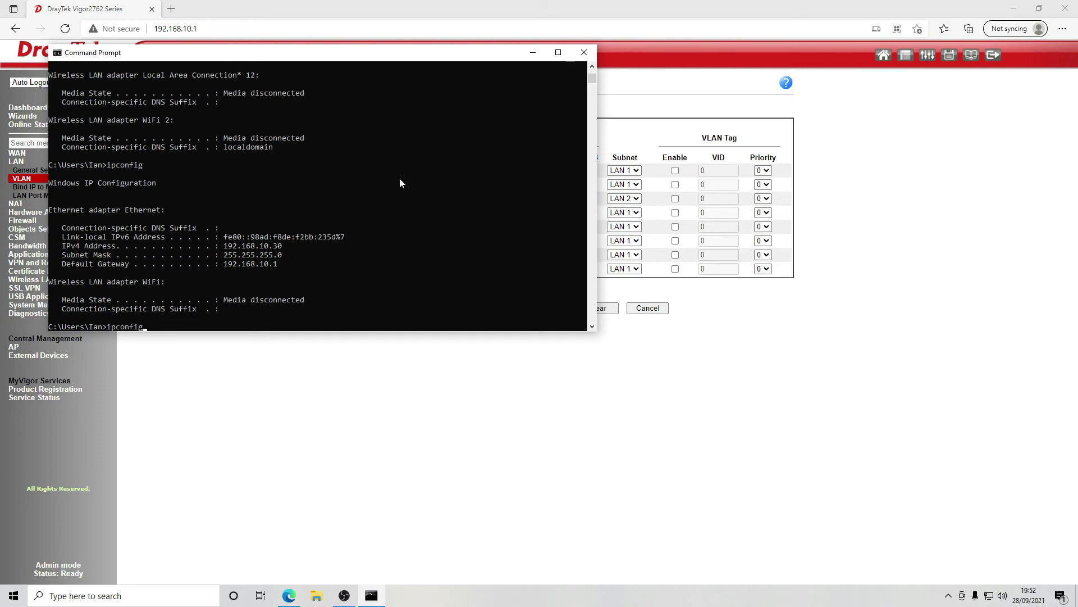
pyautogui.press('Return')
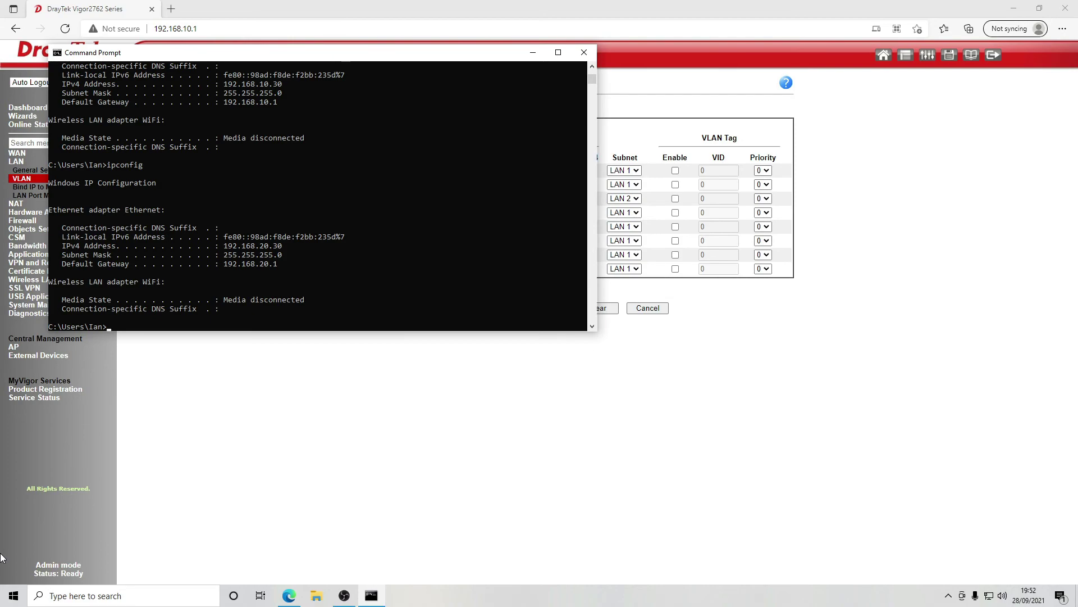
pyautogui.click(641, 6)
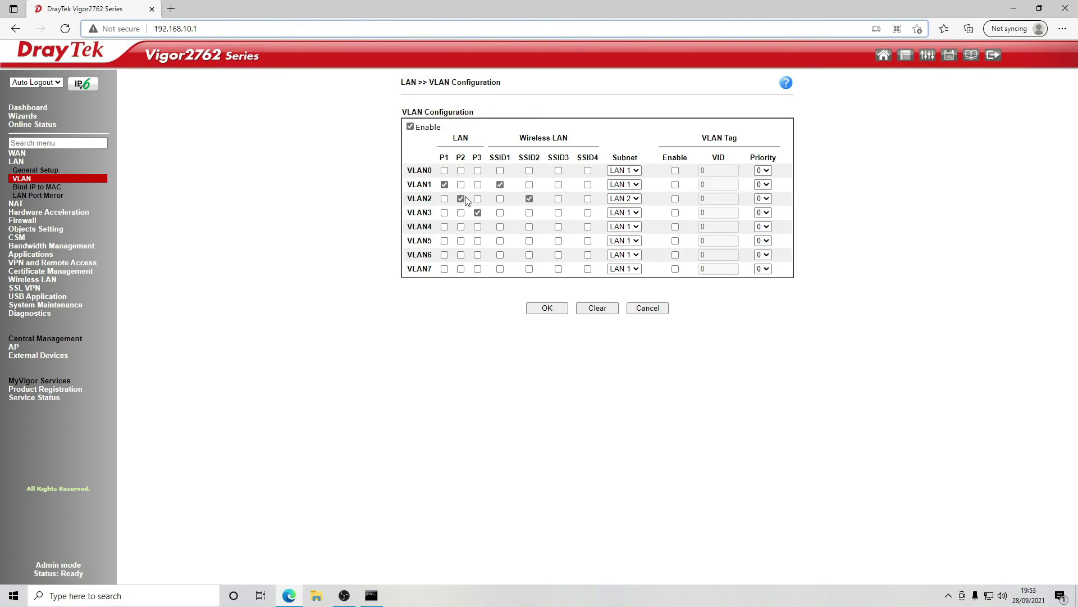
# - Glance at Bind IP to MAC and LAN Port Mirror, then reload the router address to reach the Dashboard
pyautogui.click(36, 187)
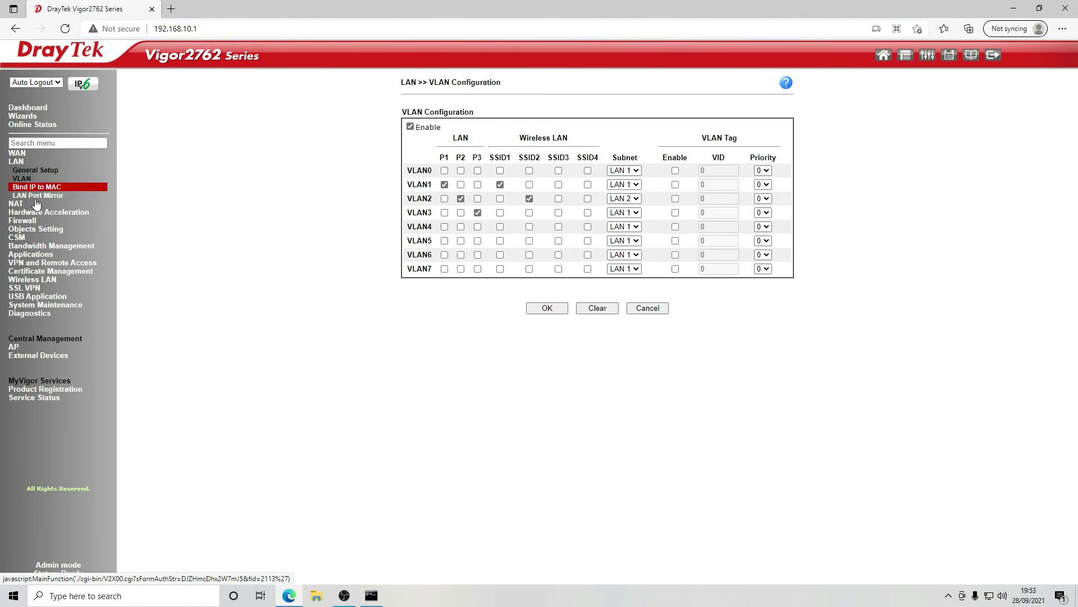
pyautogui.click(40, 197)
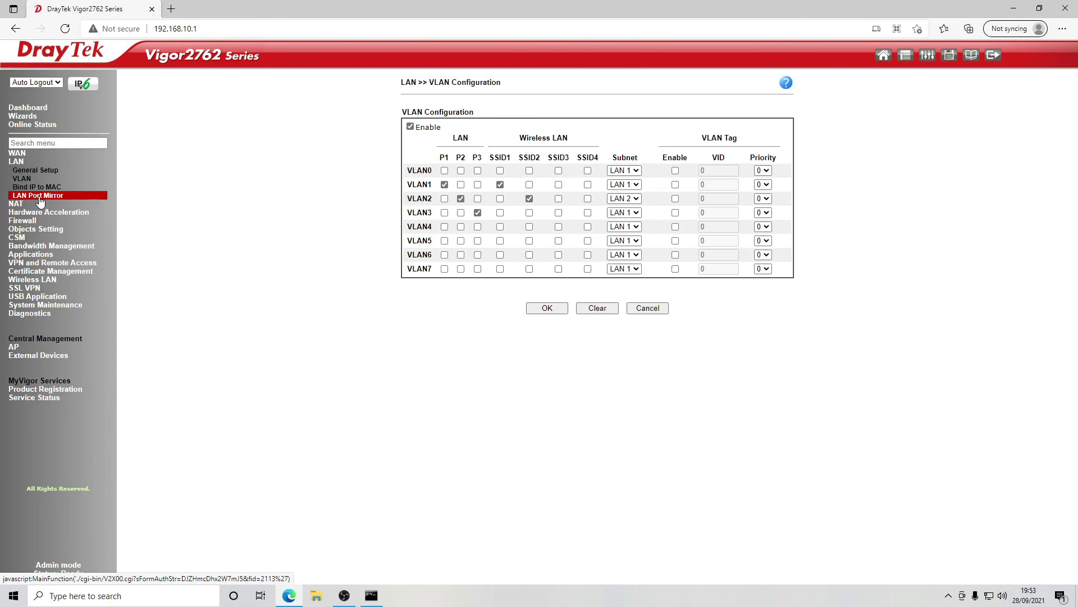
pyautogui.click(21, 204)
pyautogui.click(185, 35)
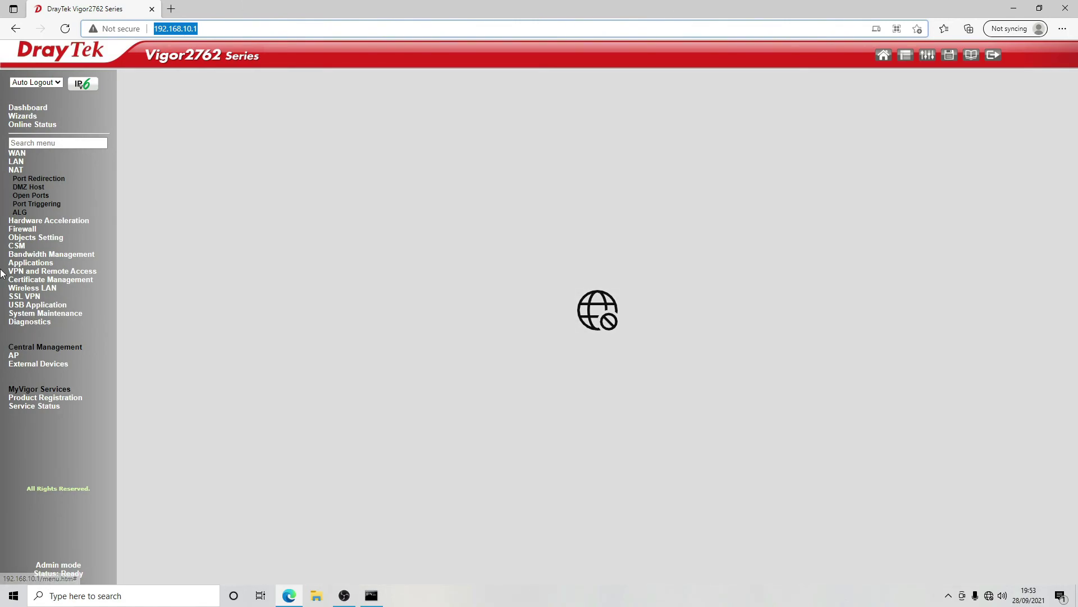
pyautogui.press('Return')
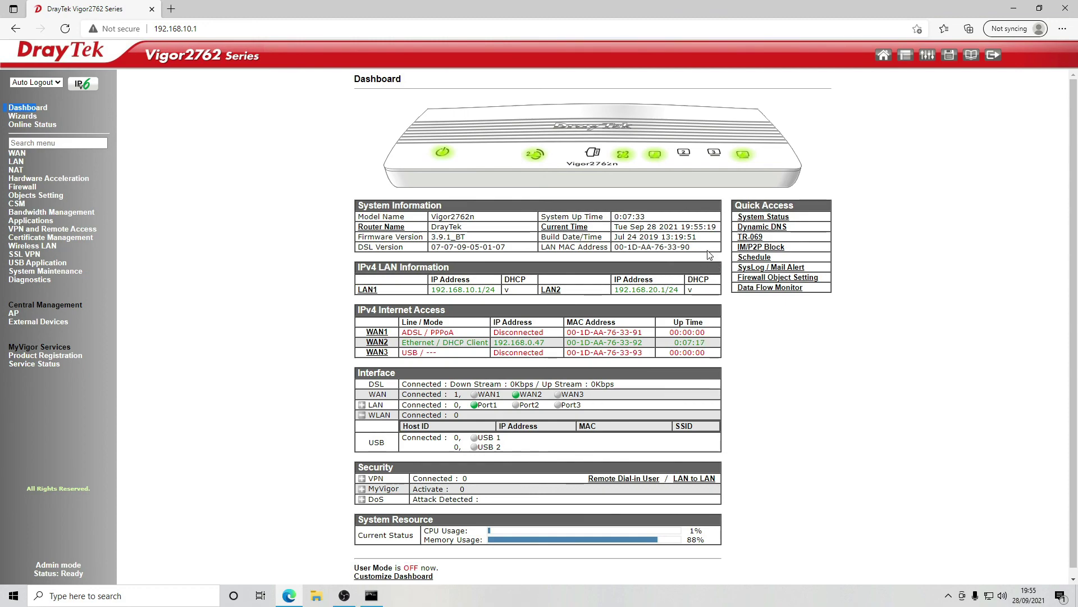
pyautogui.click(155, 224)
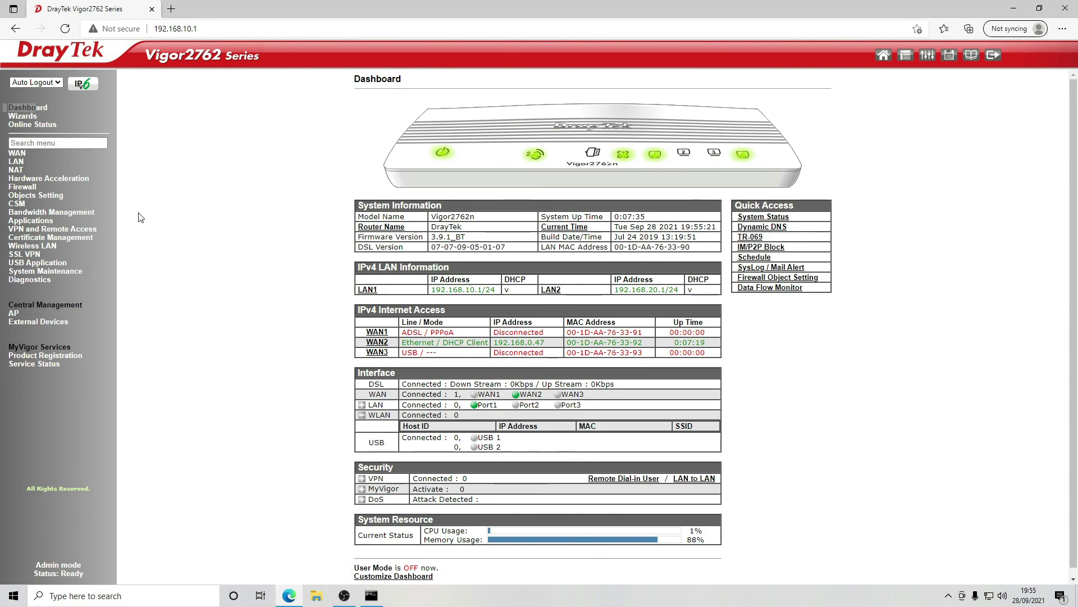